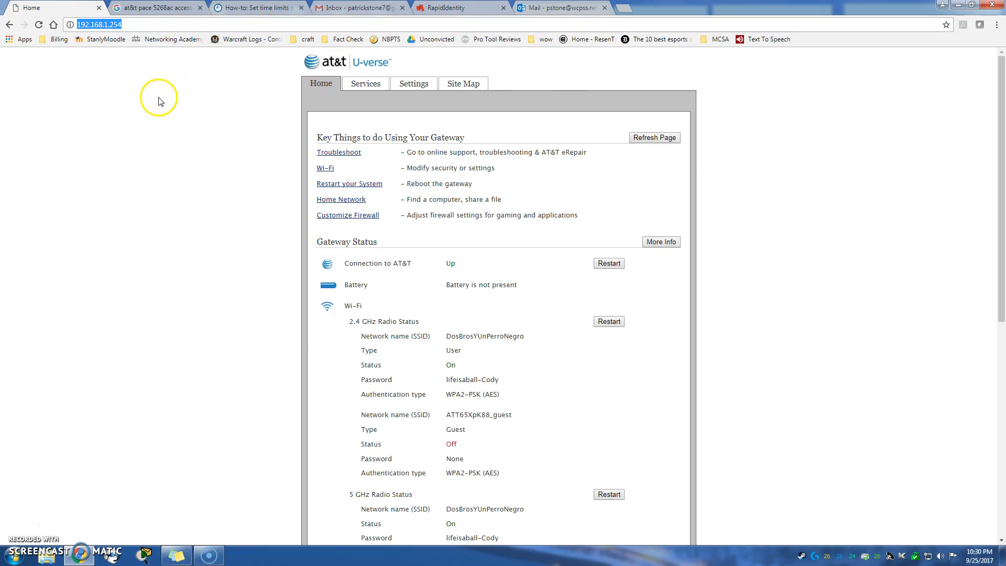
Switch to the Google Images results showing the router label.
{"action": "left_click", "coordinate": [165, 6]}
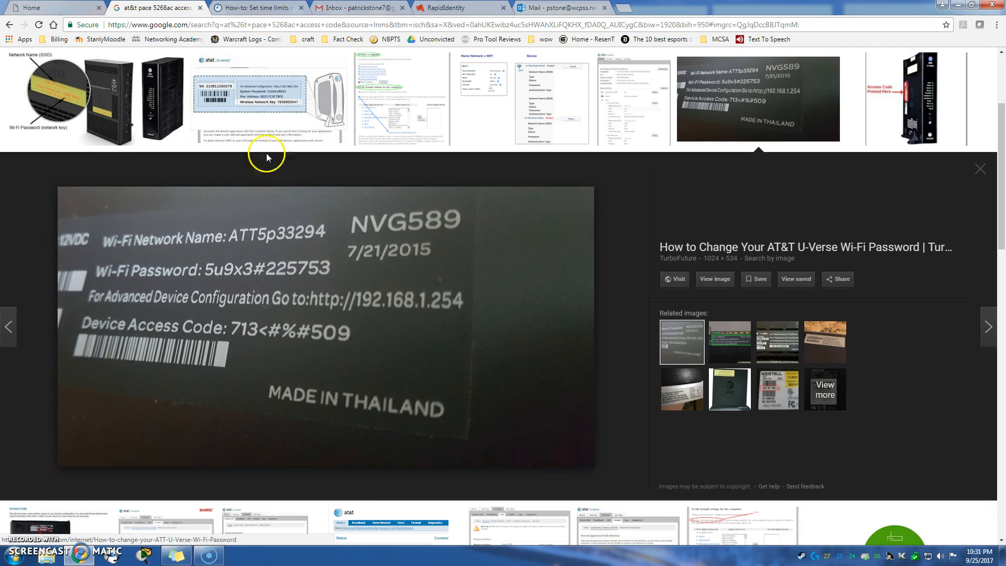
Go back to the gateway Home page at 192.168.1.254.
{"action": "left_click", "coordinate": [66, 8]}
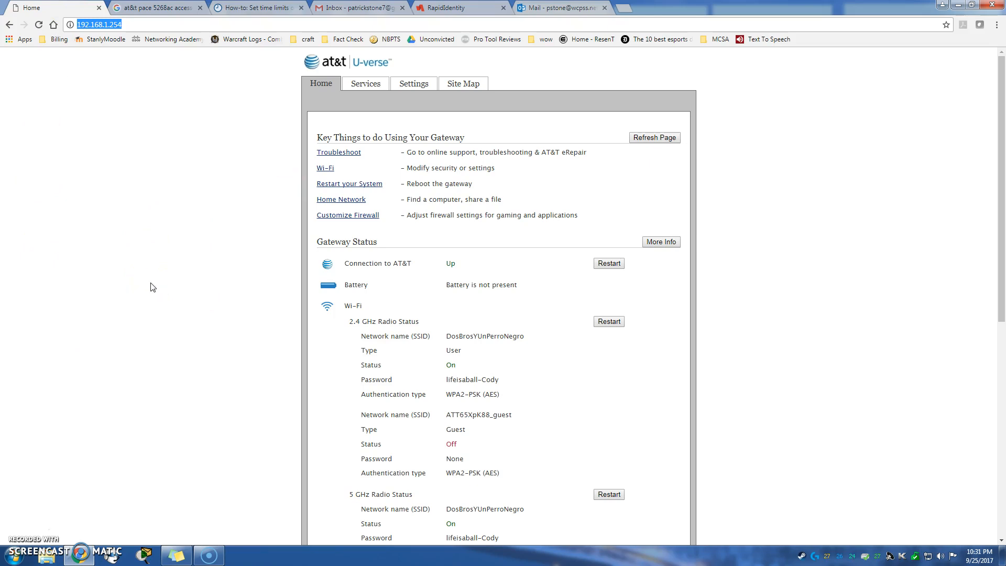
Scroll through the Wi-Fi page's radio settings and return to the 2.4 GHz section.
{"action": "scroll", "coordinate": [153, 287], "scroll_direction": "down", "scroll_amount": 3}
{"action": "scroll", "coordinate": [153, 285], "scroll_direction": "up", "scroll_amount": 2}
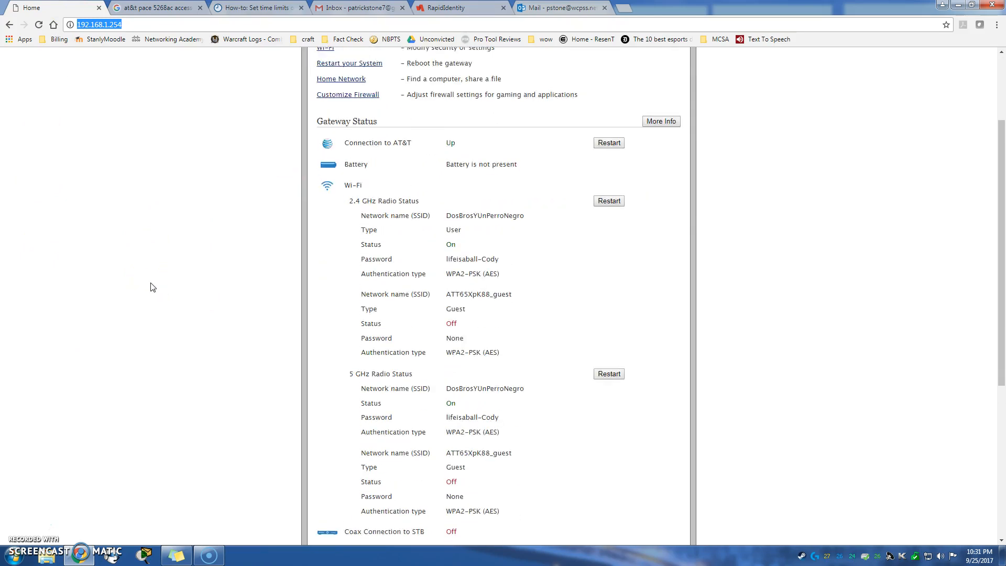
{"action": "scroll", "coordinate": [257, 152], "scroll_direction": "up", "scroll_amount": 1}
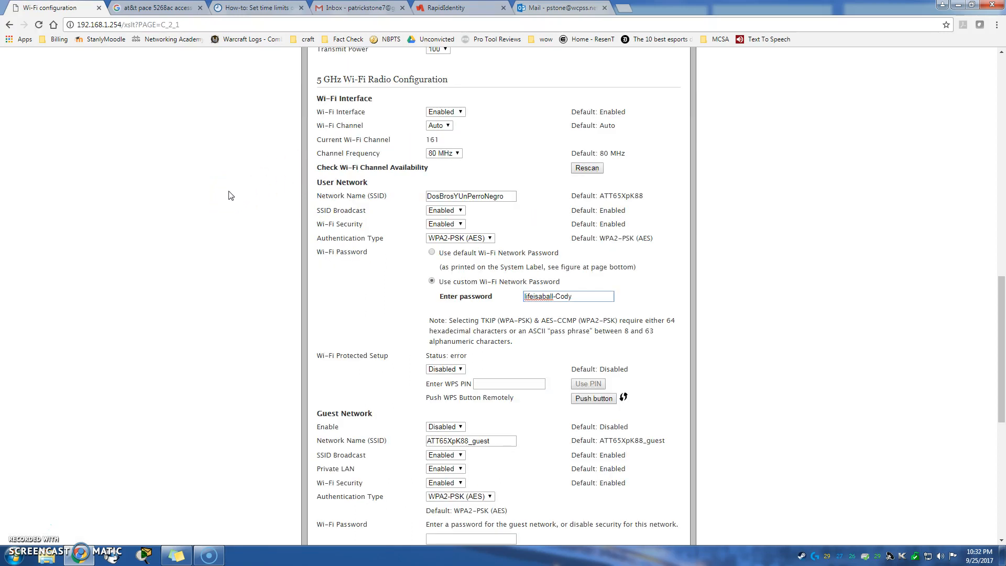
{"action": "scroll", "coordinate": [219, 242], "scroll_direction": "up", "scroll_amount": 13}
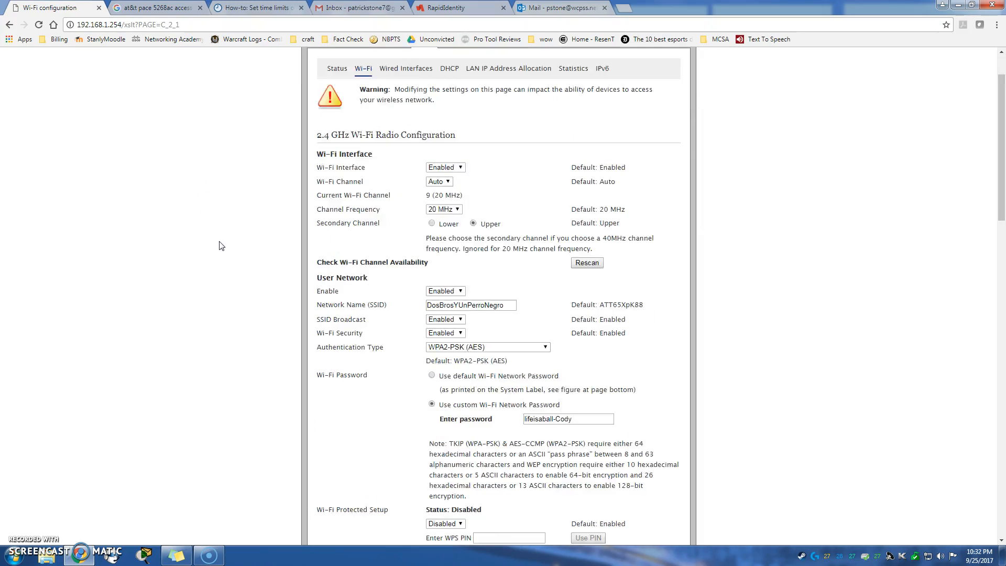
{"action": "scroll", "coordinate": [219, 246], "scroll_direction": "up", "scroll_amount": 1}
{"action": "left_click", "coordinate": [425, 120]}
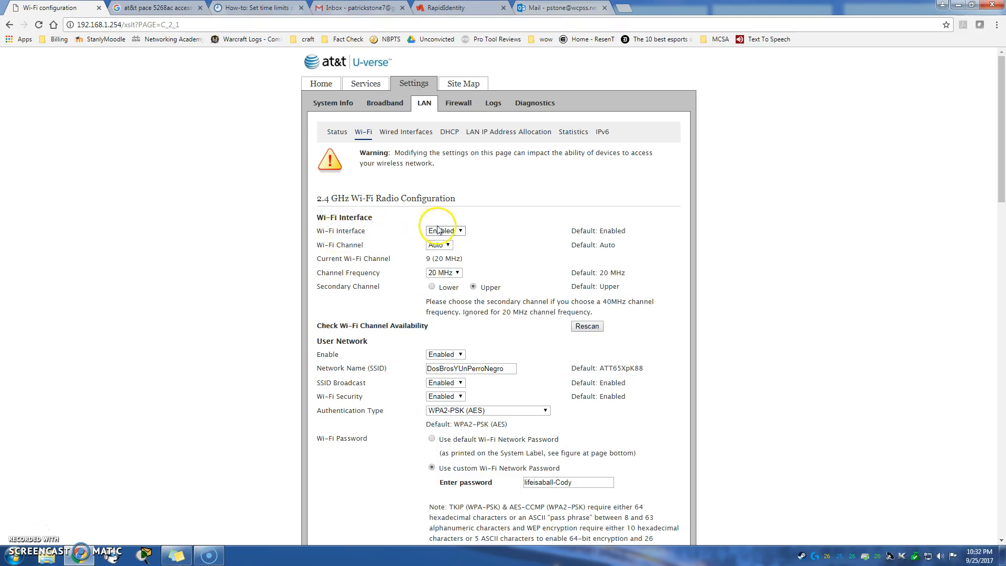
{"action": "left_click", "coordinate": [459, 231]}
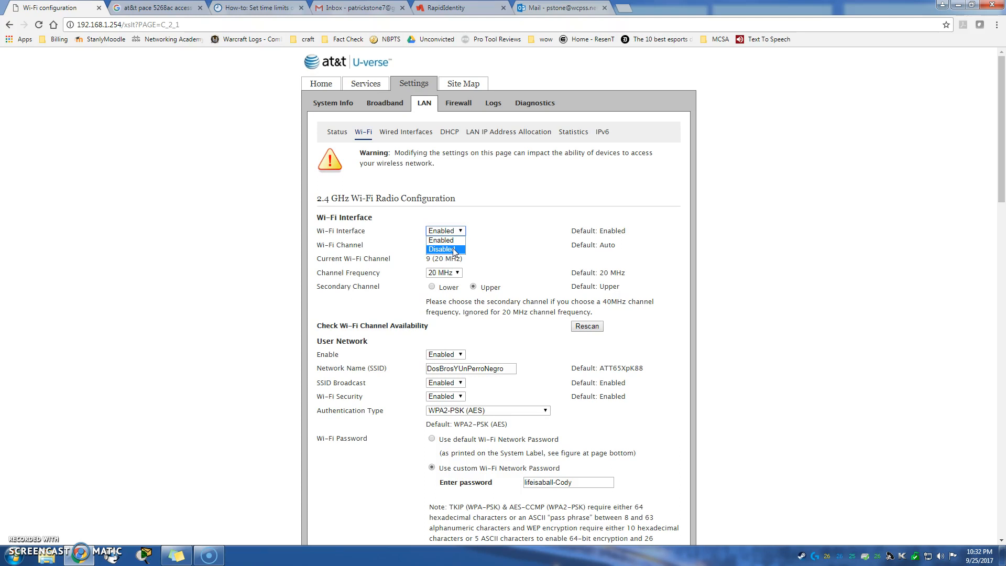
{"action": "left_click", "coordinate": [452, 249]}
{"action": "left_click", "coordinate": [456, 230]}
{"action": "left_click", "coordinate": [442, 239]}
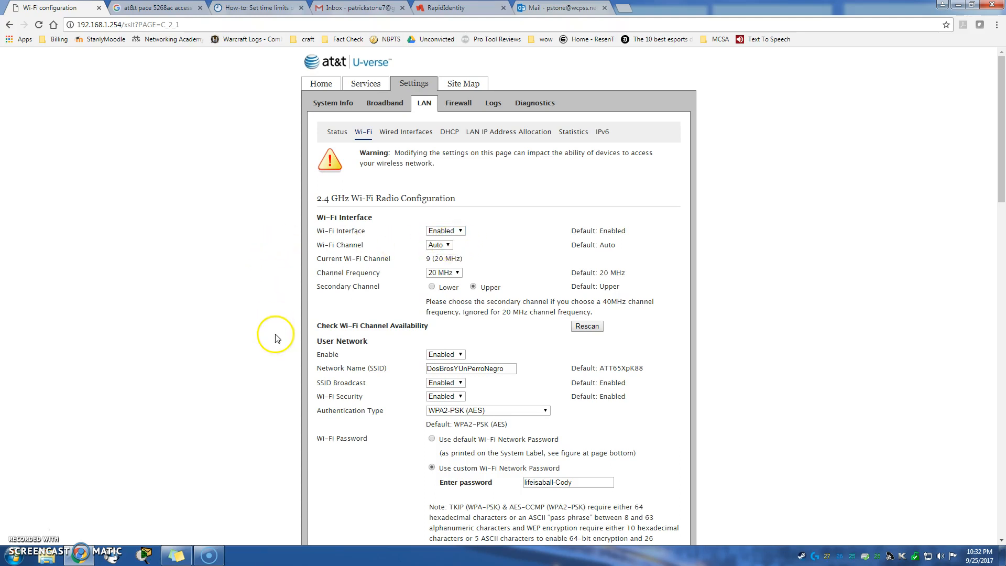
{"action": "scroll", "coordinate": [276, 335], "scroll_direction": "down", "scroll_amount": 1}
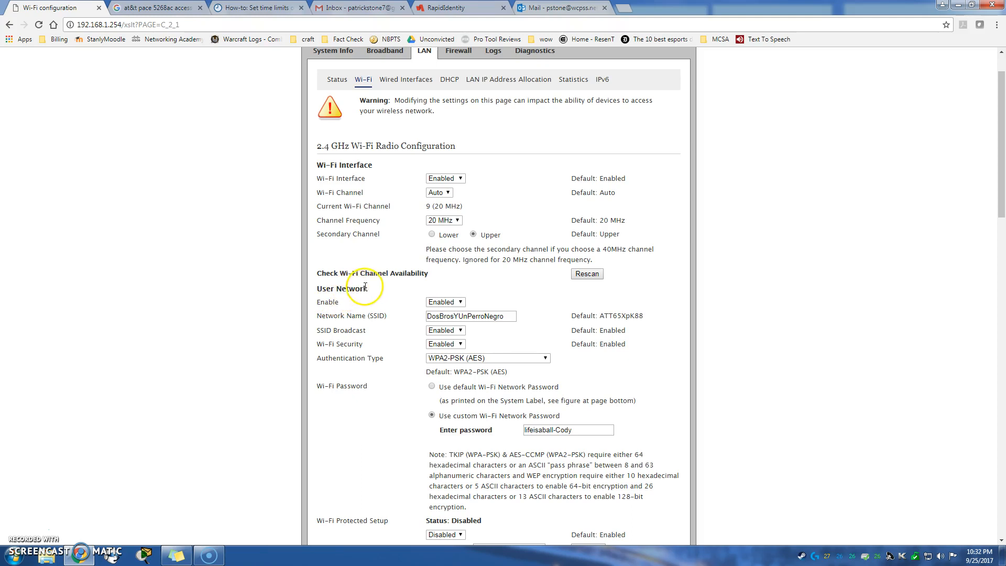
{"action": "left_click", "coordinate": [454, 303]}
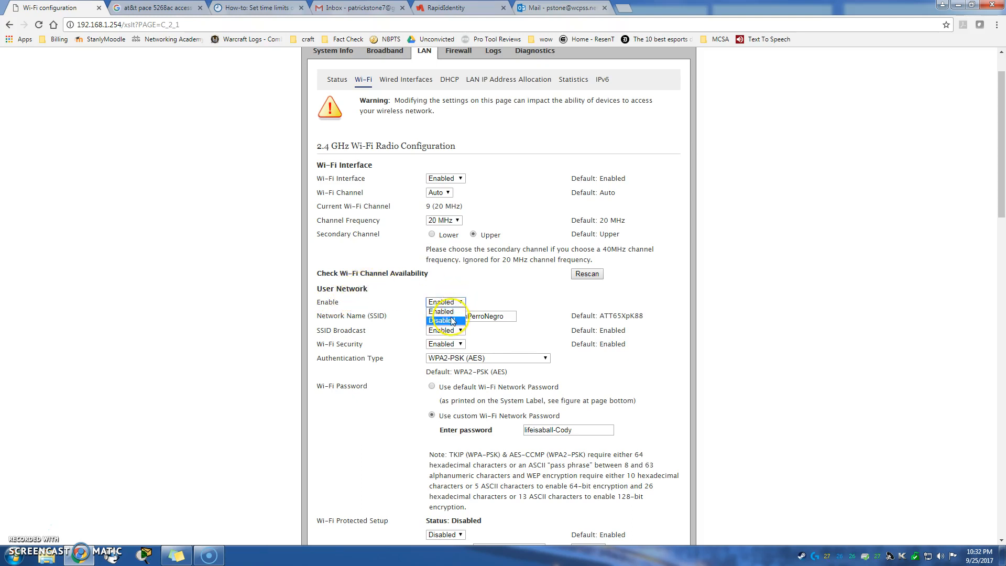
{"action": "left_click", "coordinate": [445, 310]}
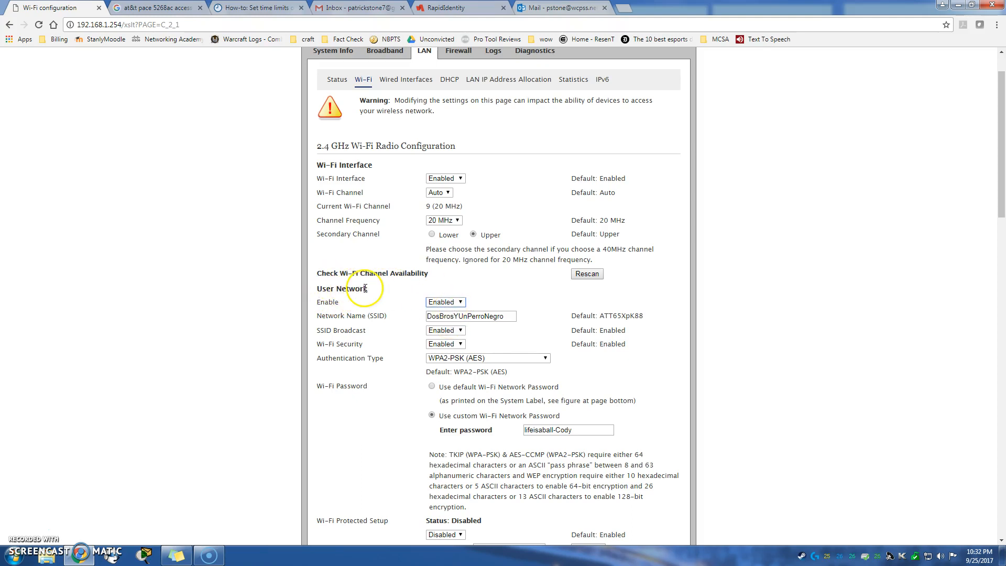
{"action": "scroll", "coordinate": [361, 262], "scroll_direction": "down", "scroll_amount": 2}
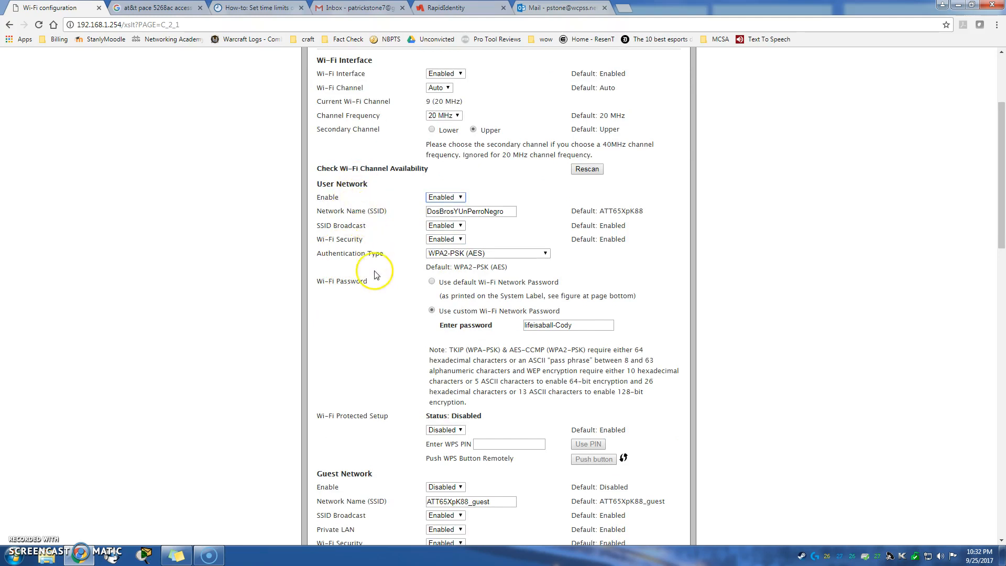
{"action": "scroll", "coordinate": [380, 293], "scroll_direction": "down", "scroll_amount": 2}
{"action": "scroll", "coordinate": [394, 302], "scroll_direction": "down", "scroll_amount": 5}
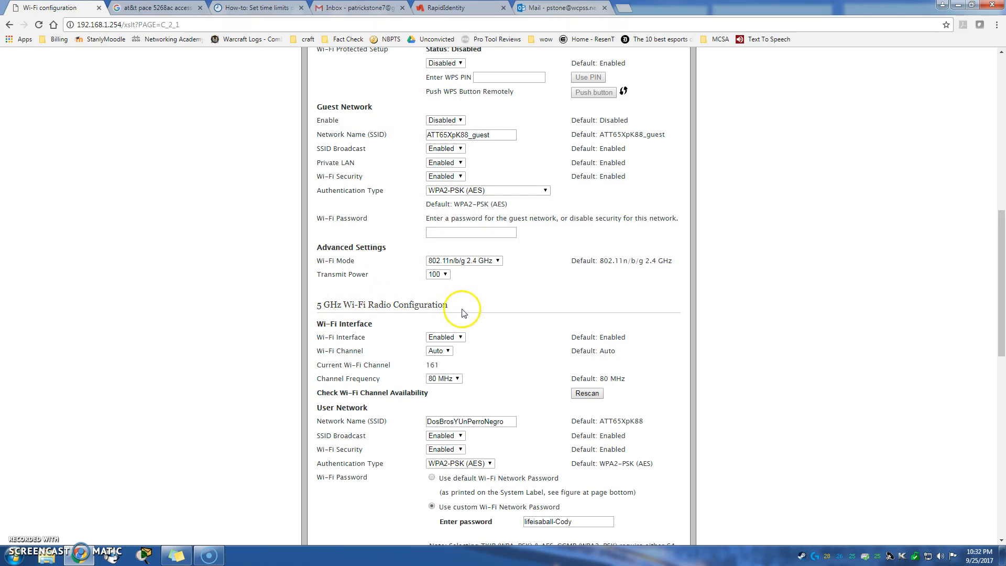
{"action": "left_click", "coordinate": [451, 337]}
{"action": "scroll", "coordinate": [478, 348], "scroll_direction": "down", "scroll_amount": 5}
{"action": "scroll", "coordinate": [479, 348], "scroll_direction": "down", "scroll_amount": 2}
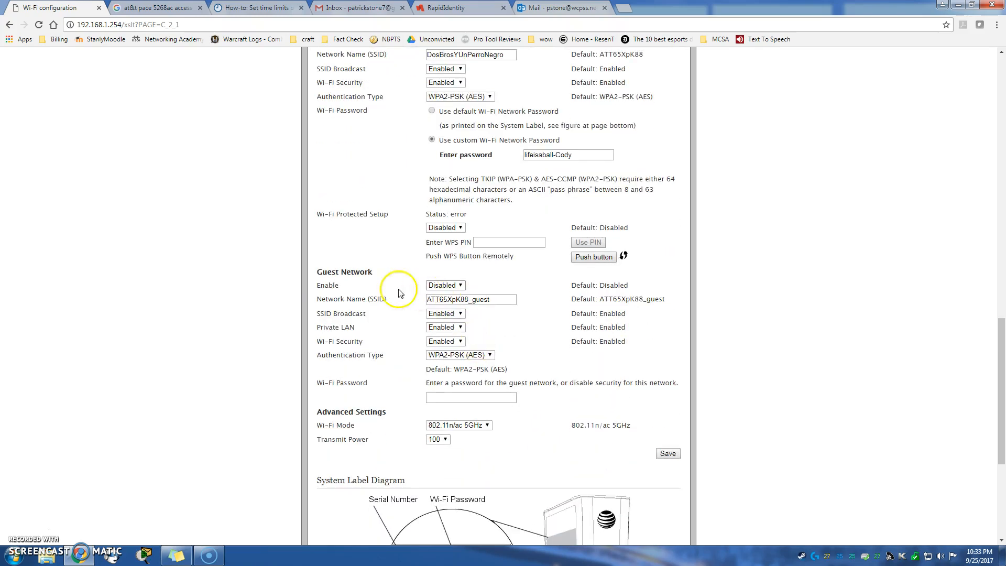
{"action": "scroll", "coordinate": [398, 376], "scroll_direction": "down", "scroll_amount": 5}
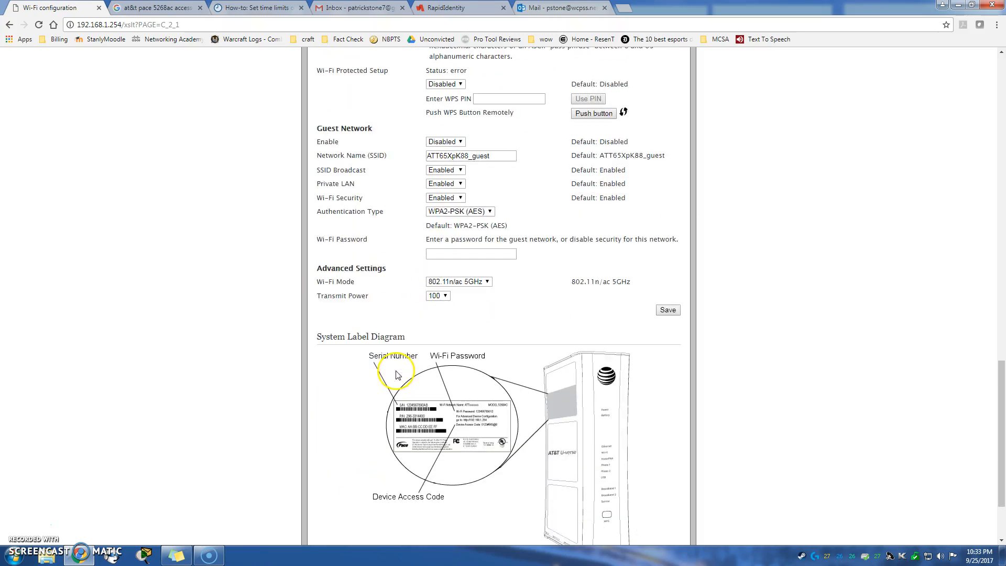
{"action": "scroll", "coordinate": [360, 351], "scroll_direction": "up", "scroll_amount": 4}
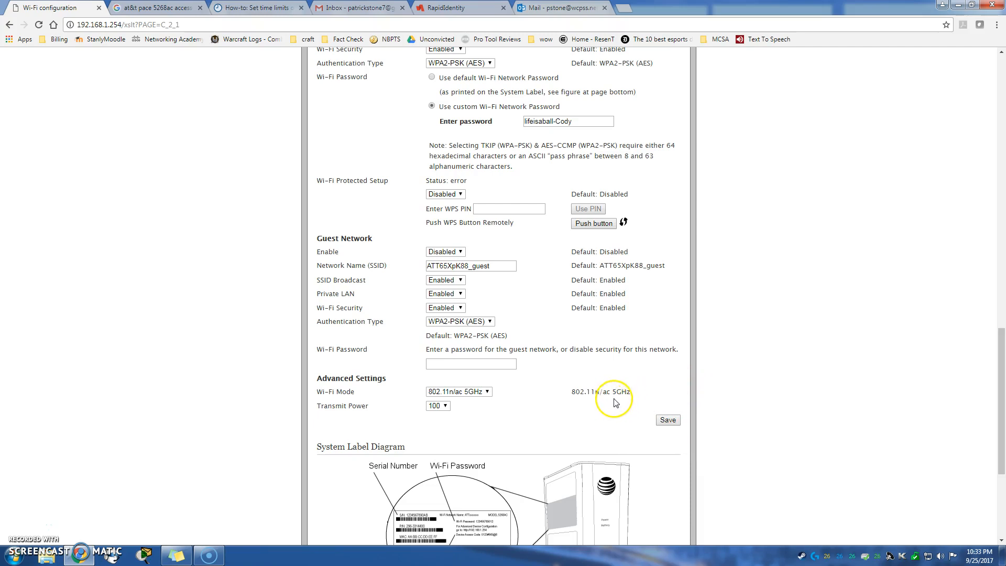
{"action": "scroll", "coordinate": [273, 336], "scroll_direction": "up", "scroll_amount": 7}
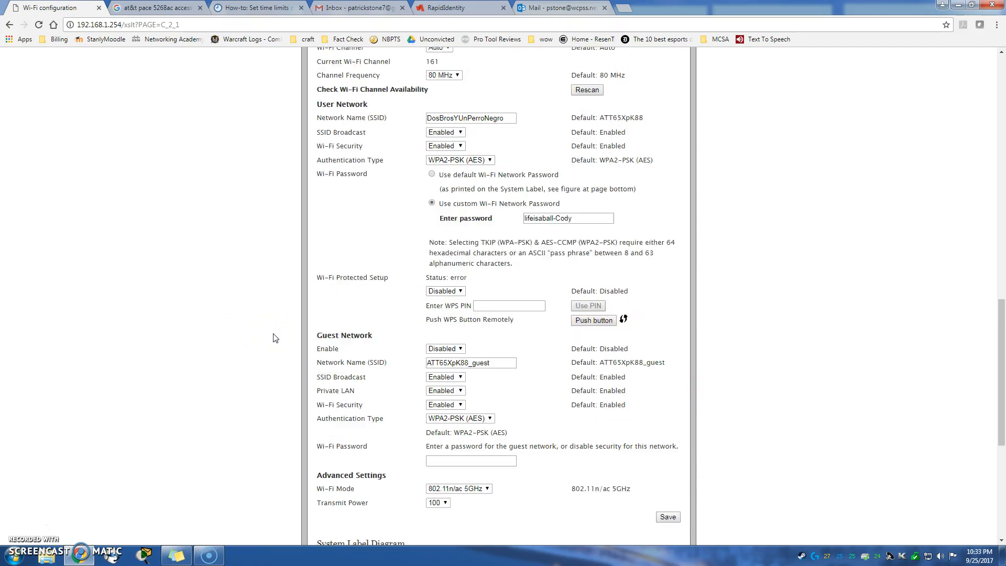
{"action": "scroll", "coordinate": [273, 337], "scroll_direction": "up", "scroll_amount": 12}
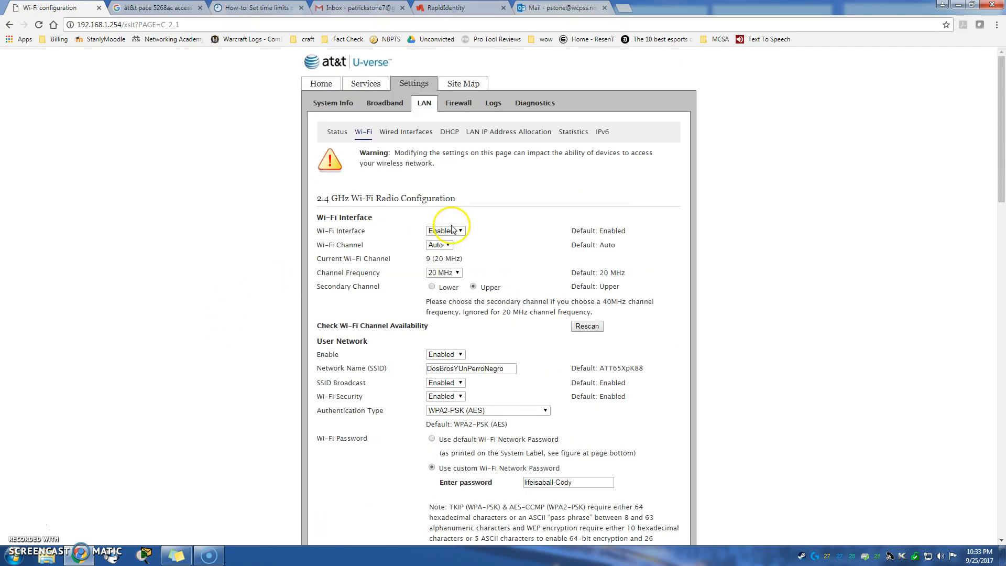
Set the 2.4 GHz Wi-Fi Interface to Disabled and save the configuration.
{"action": "left_click", "coordinate": [454, 233]}
{"action": "left_click", "coordinate": [454, 250]}
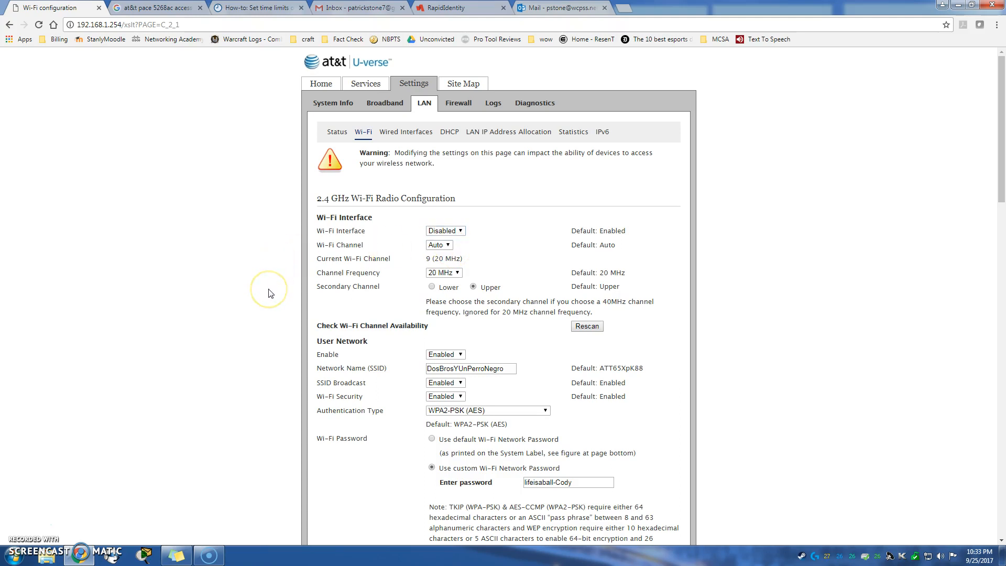
{"action": "scroll", "coordinate": [268, 293], "scroll_direction": "down", "scroll_amount": 5}
{"action": "scroll", "coordinate": [268, 292], "scroll_direction": "down", "scroll_amount": 10}
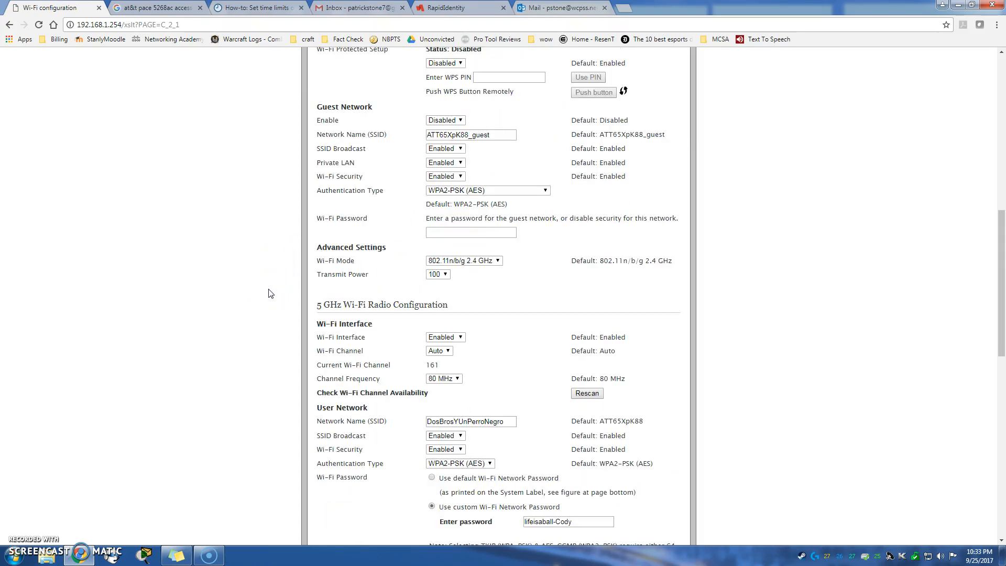
{"action": "scroll", "coordinate": [268, 292], "scroll_direction": "down", "scroll_amount": 7}
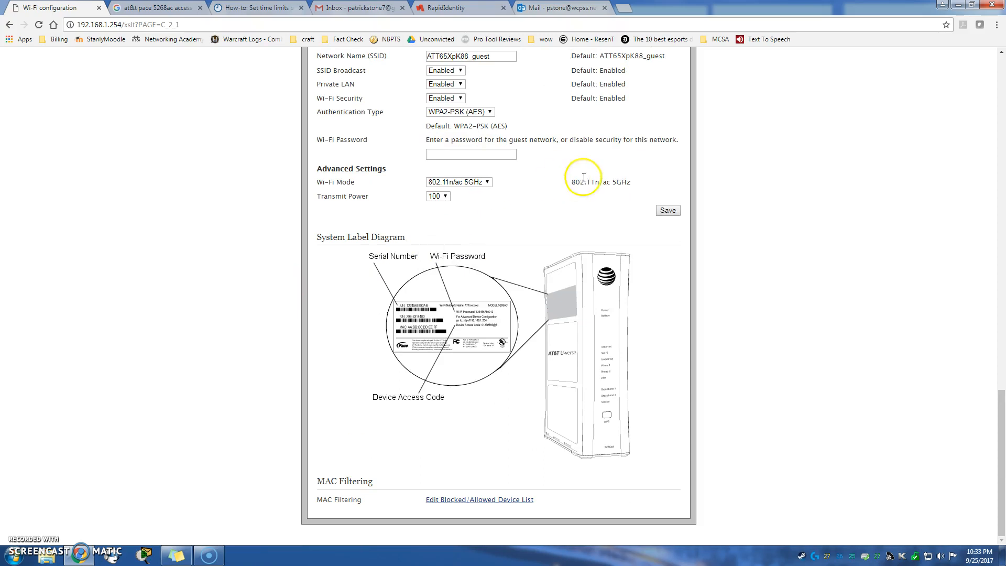
{"action": "left_click", "coordinate": [670, 211]}
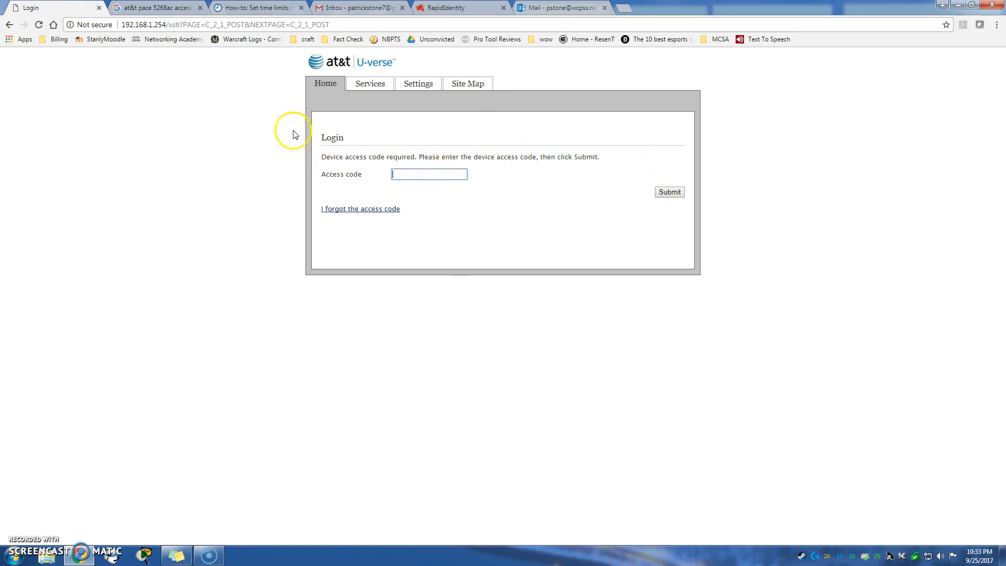
Check the device access code on the label image and submit it at the login prompt.
{"action": "left_click", "coordinate": [175, 6]}
{"action": "type", "text": "••"}
{"action": "key", "text": "Return"}
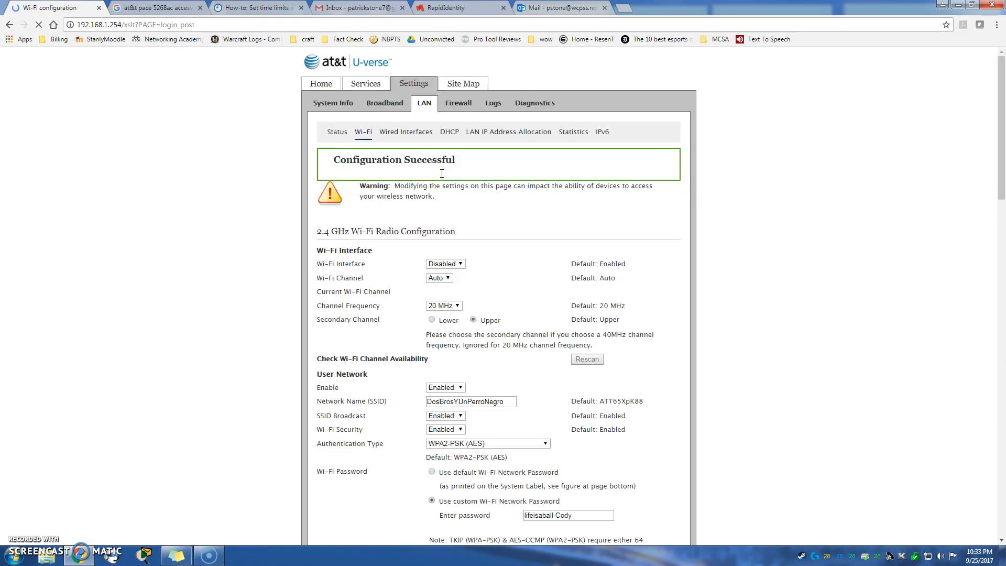
Change the 2.4 GHz Wi-Fi Interface dropdown from Disabled to Enabled.
{"action": "scroll", "coordinate": [451, 173], "scroll_direction": "down", "scroll_amount": 15}
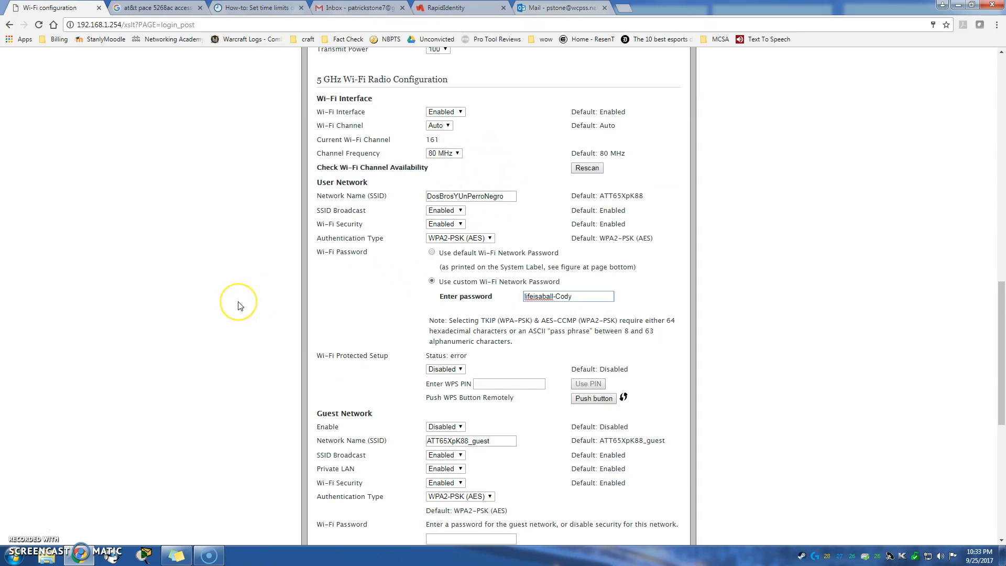
{"action": "scroll", "coordinate": [238, 306], "scroll_direction": "up", "scroll_amount": 18}
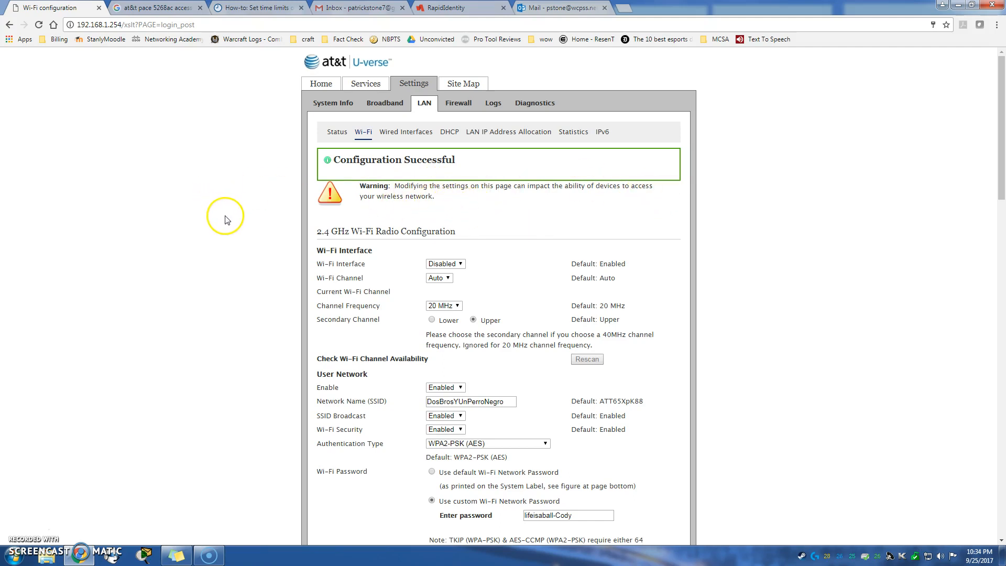
{"action": "left_click", "coordinate": [446, 264]}
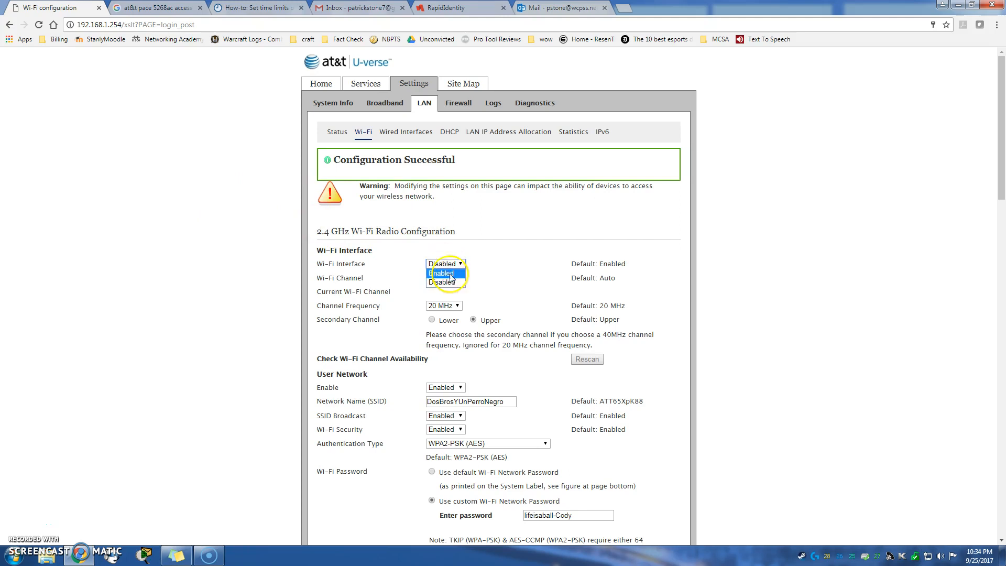
{"action": "left_click", "coordinate": [443, 273]}
{"action": "scroll", "coordinate": [247, 283], "scroll_direction": "down", "scroll_amount": 1}
{"action": "scroll", "coordinate": [246, 283], "scroll_direction": "down", "scroll_amount": 20}
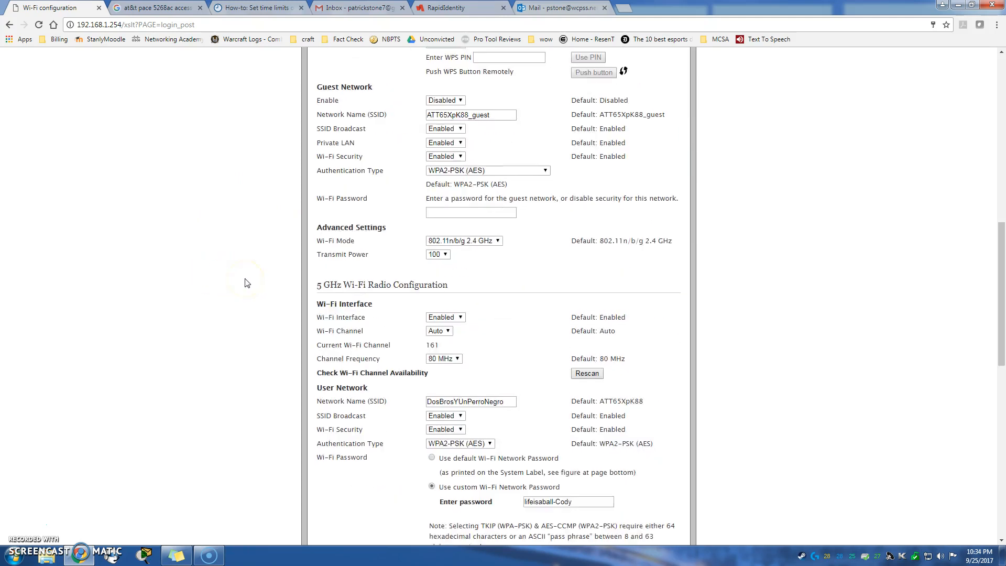
Save the re-enabled 2.4 GHz setting and confirm both Wi-Fi radios show On on Home.
{"action": "left_click", "coordinate": [666, 210]}
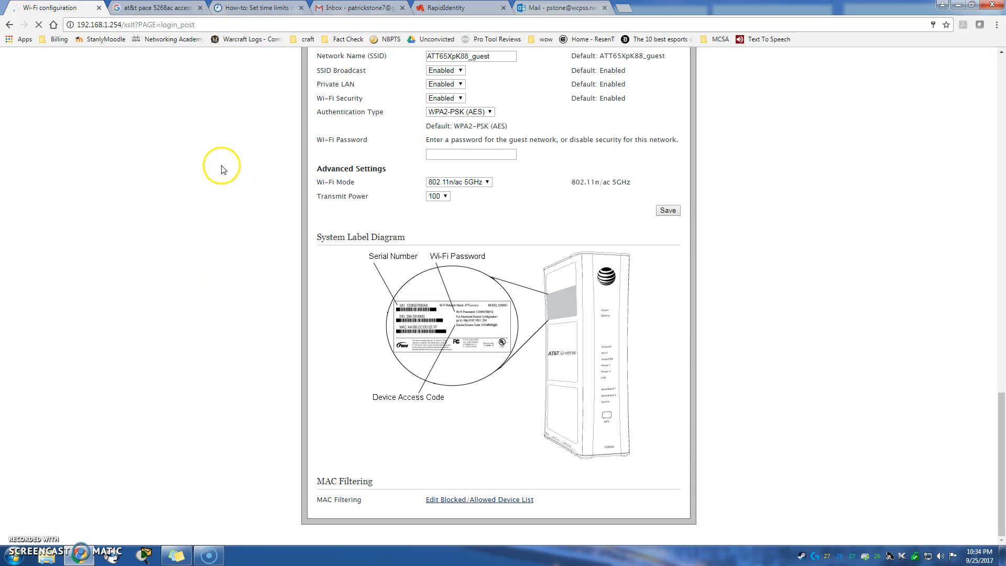
{"action": "scroll", "coordinate": [214, 178], "scroll_direction": "up", "scroll_amount": 15}
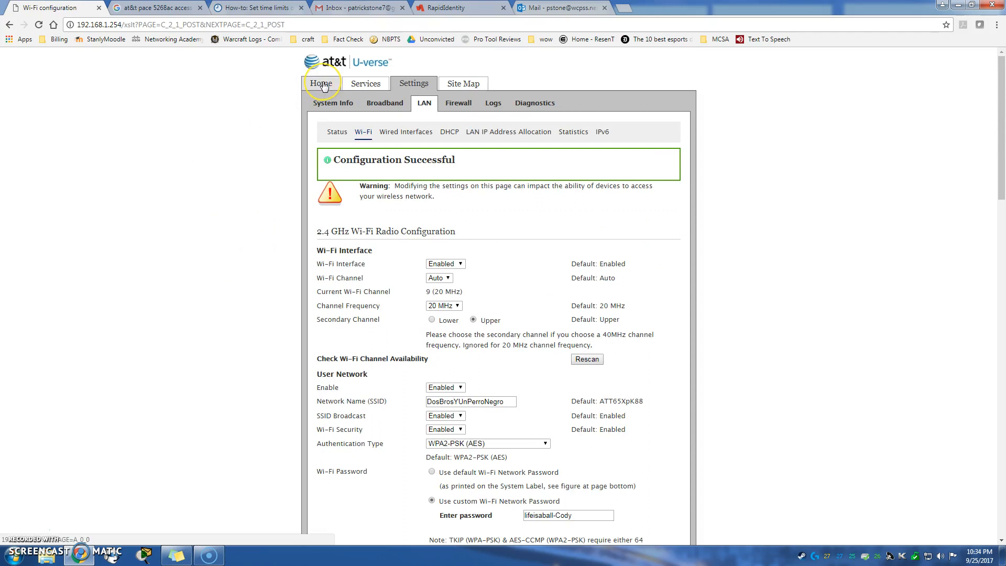
{"action": "left_click", "coordinate": [322, 86]}
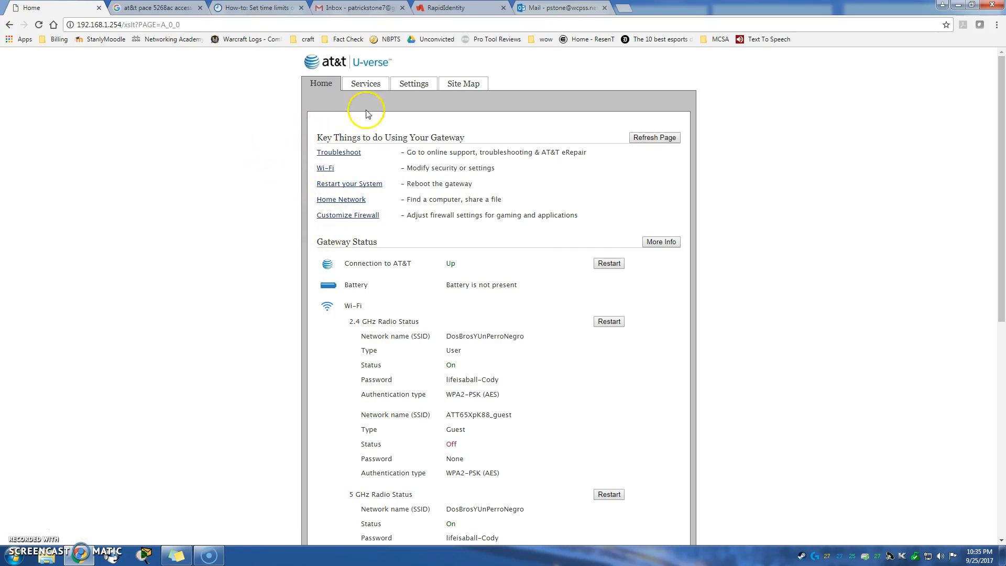
{"action": "left_click", "coordinate": [413, 86]}
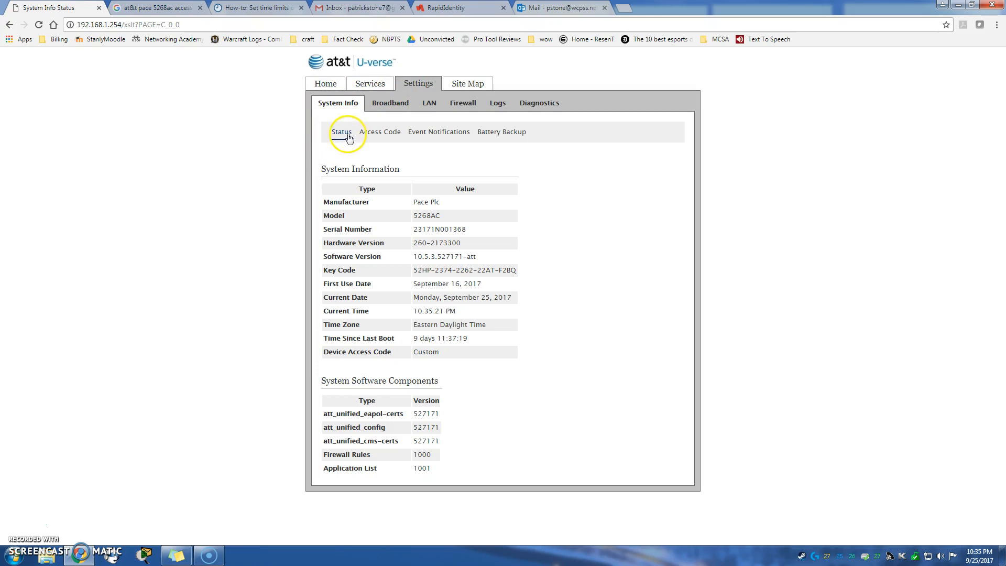
Review the System Info Access Code page with its default and custom code options.
{"action": "left_click", "coordinate": [389, 135]}
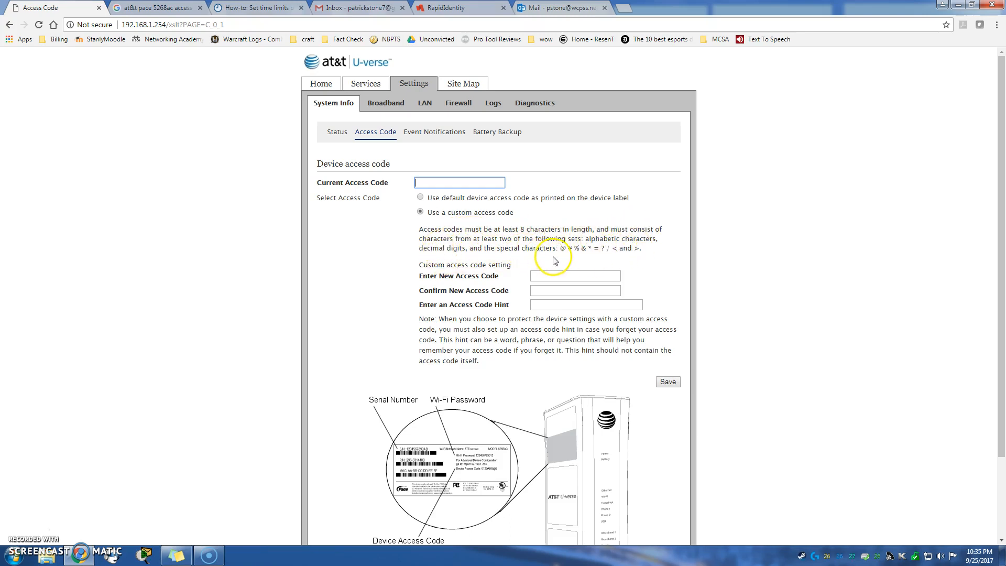
{"action": "scroll", "coordinate": [394, 277], "scroll_direction": "down", "scroll_amount": 1}
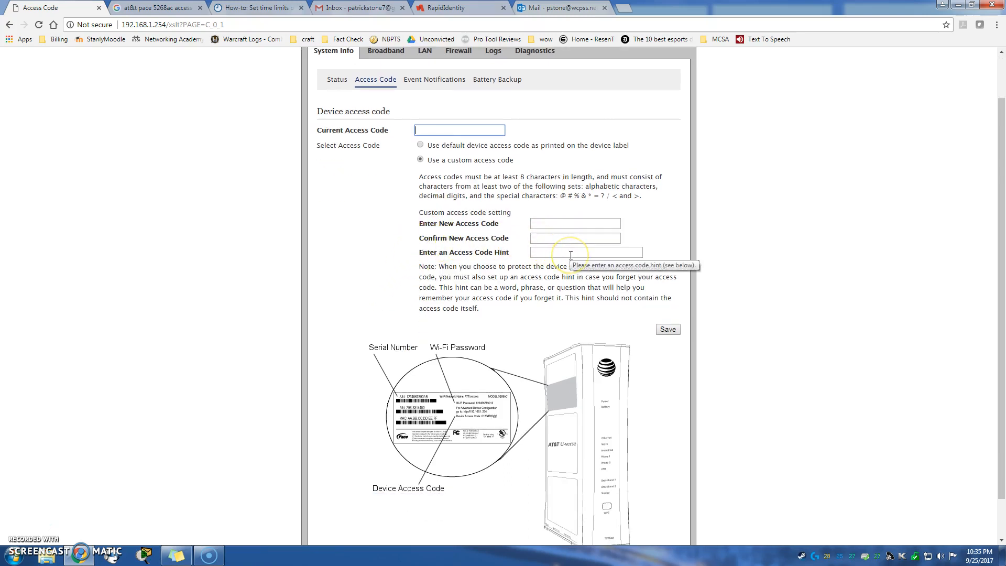
{"action": "scroll", "coordinate": [530, 298], "scroll_direction": "down", "scroll_amount": 1}
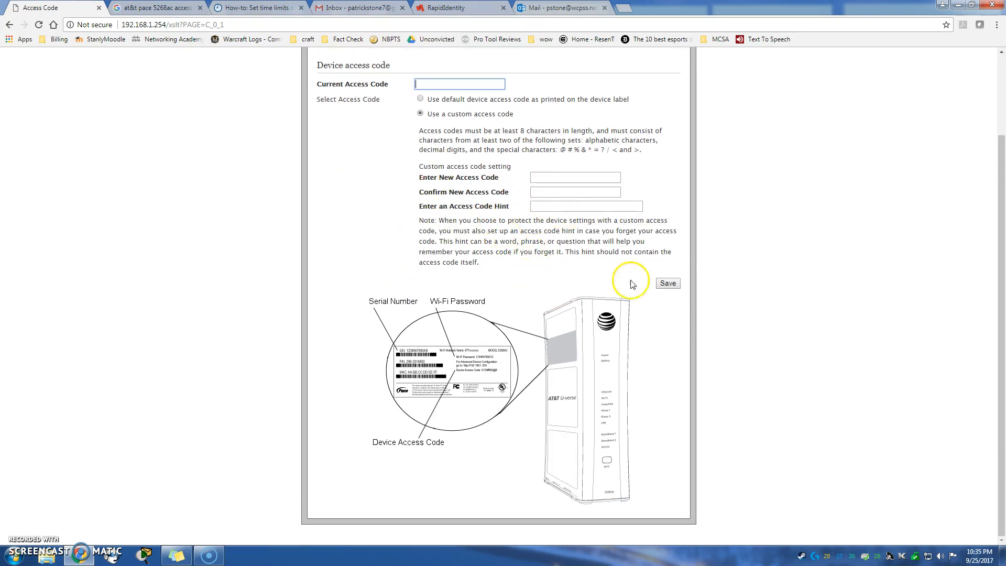
{"action": "left_click", "coordinate": [243, 243]}
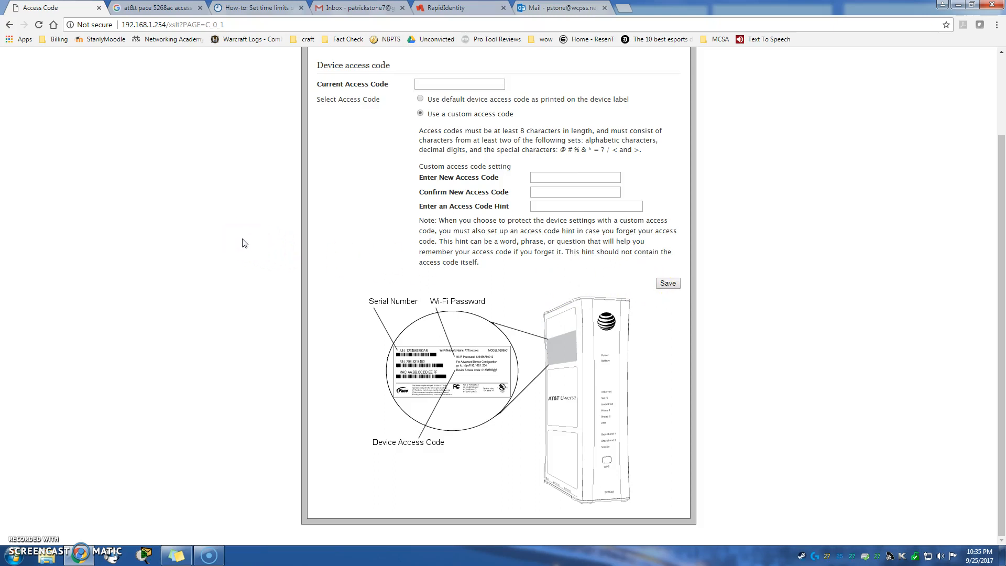
{"action": "scroll", "coordinate": [244, 243], "scroll_direction": "up", "scroll_amount": 2}
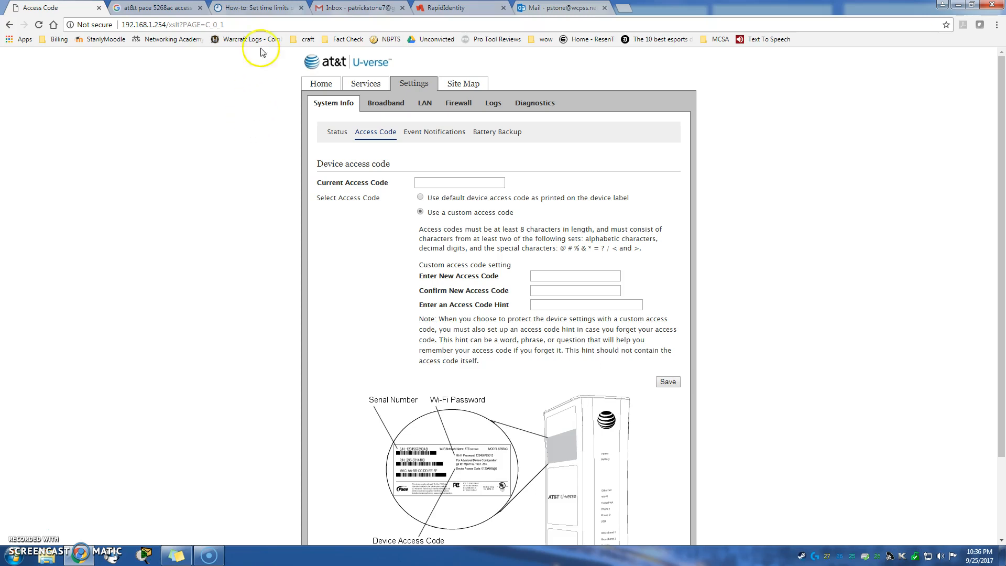
Switch to the 9to5Mac time-limits article and read down to its Timed Access Control step.
{"action": "left_click", "coordinate": [259, 9]}
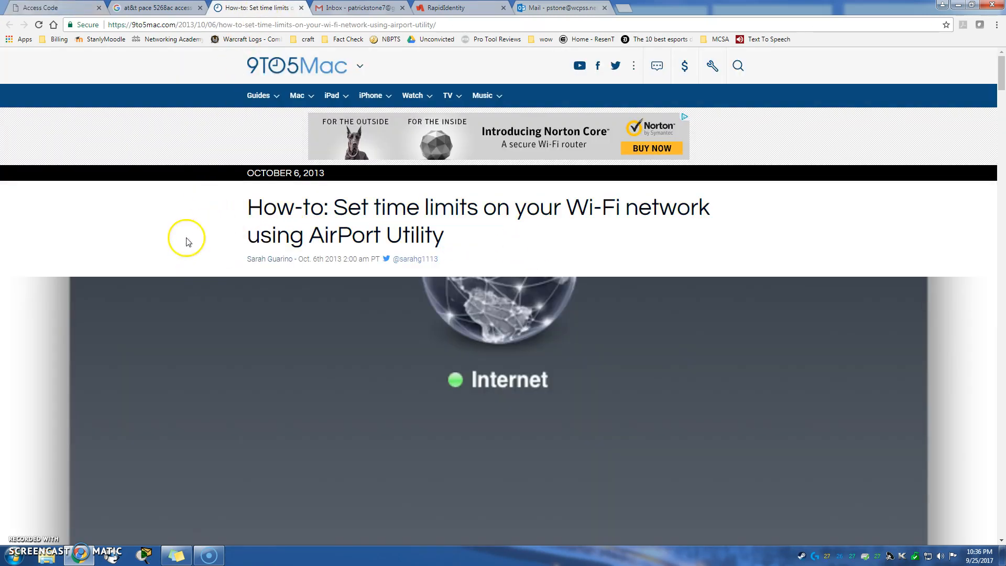
{"action": "scroll", "coordinate": [187, 242], "scroll_direction": "down", "scroll_amount": 9}
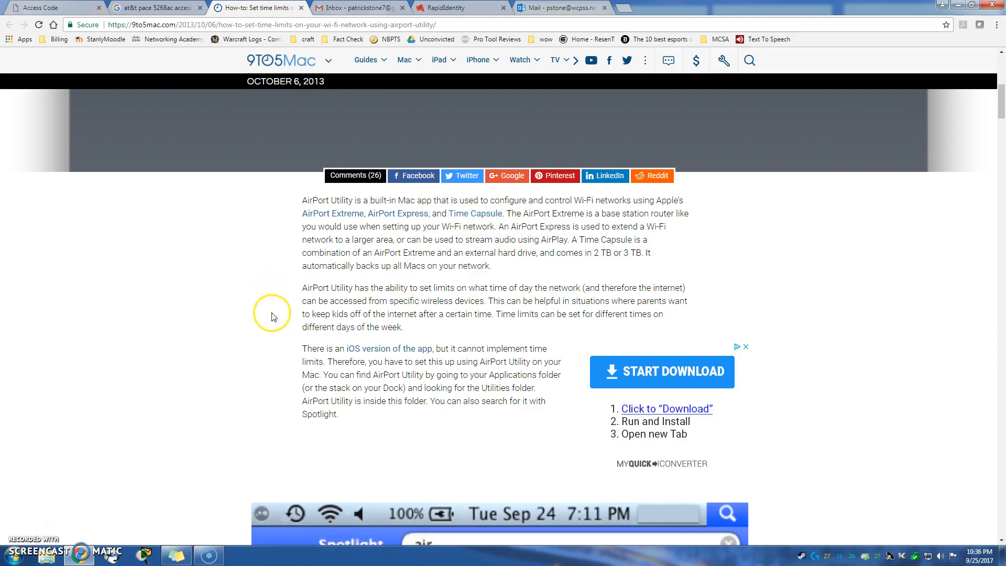
{"action": "scroll", "coordinate": [219, 294], "scroll_direction": "down", "scroll_amount": 9}
{"action": "scroll", "coordinate": [219, 294], "scroll_direction": "down", "scroll_amount": 9}
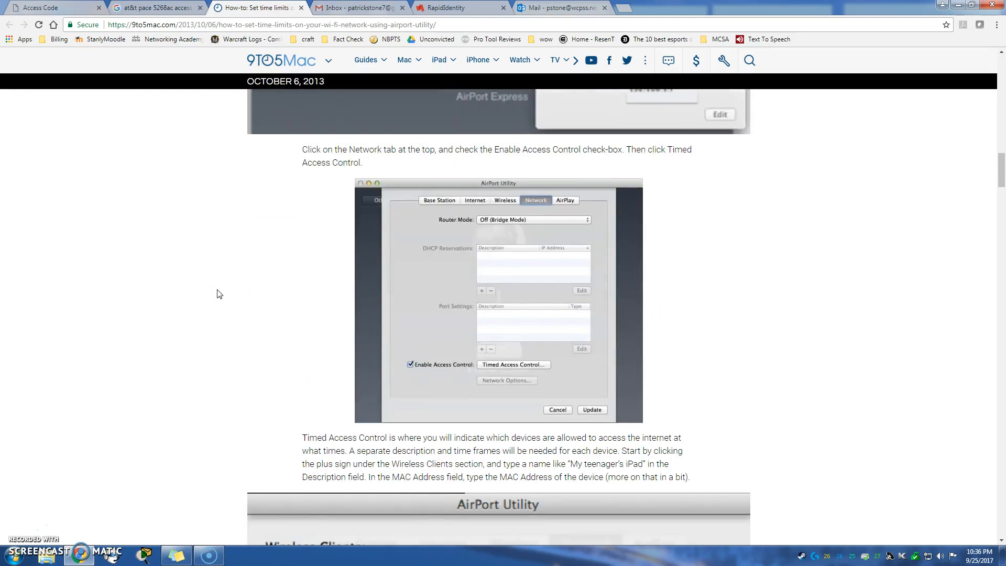
{"action": "scroll", "coordinate": [219, 294], "scroll_direction": "down", "scroll_amount": 7}
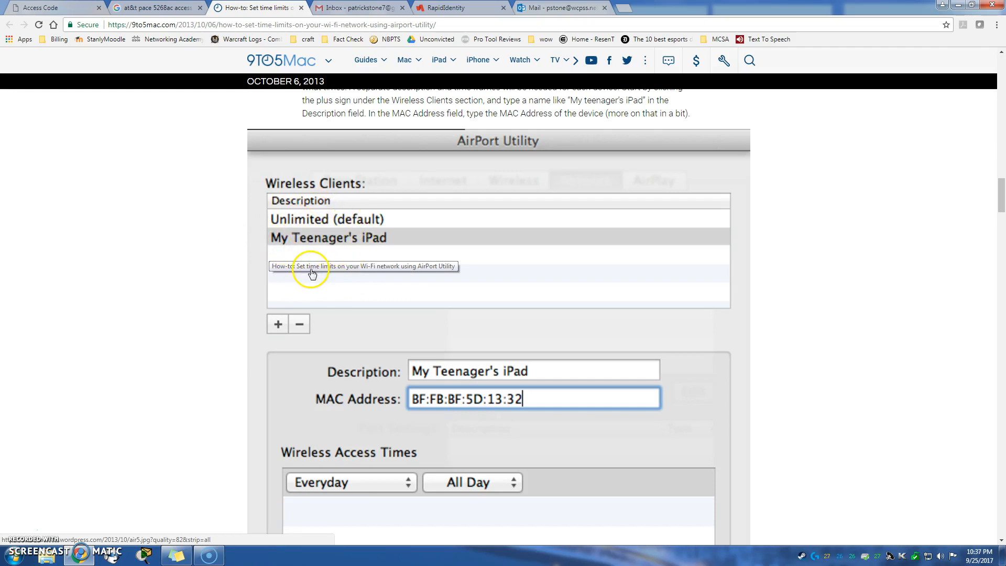
{"action": "scroll", "coordinate": [233, 346], "scroll_direction": "down", "scroll_amount": 1}
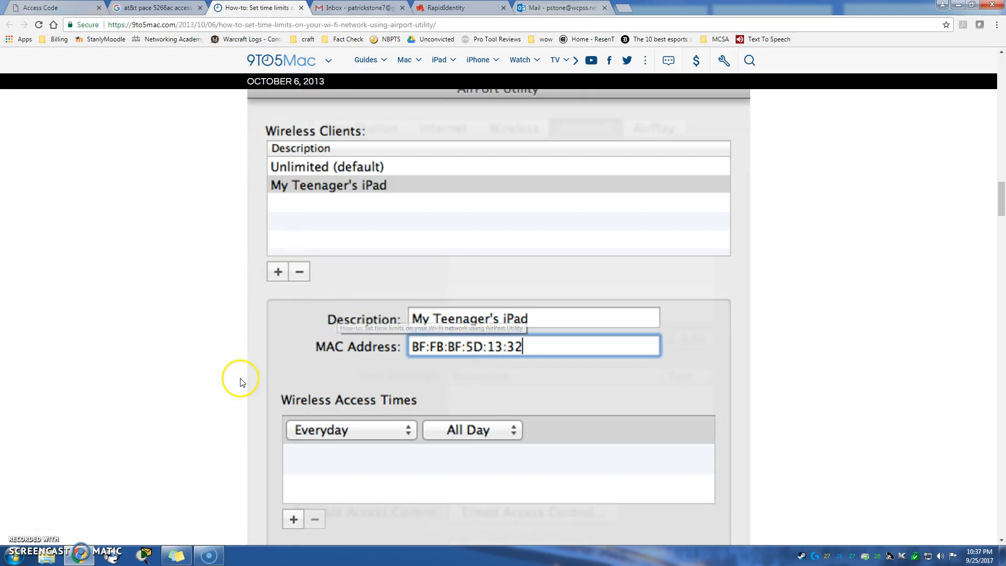
{"action": "scroll", "coordinate": [240, 381], "scroll_direction": "down", "scroll_amount": 2}
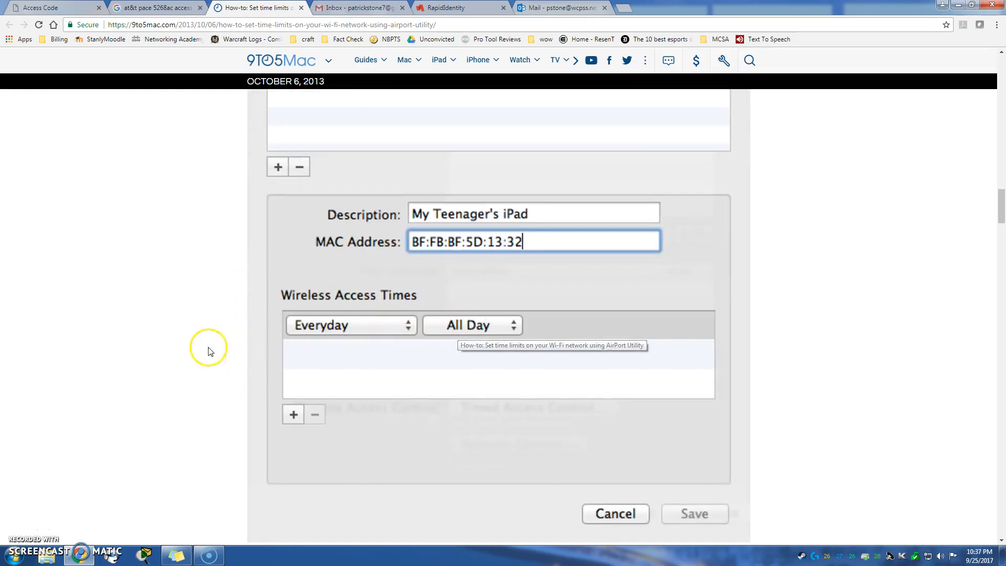
{"action": "scroll", "coordinate": [210, 351], "scroll_direction": "down", "scroll_amount": 8}
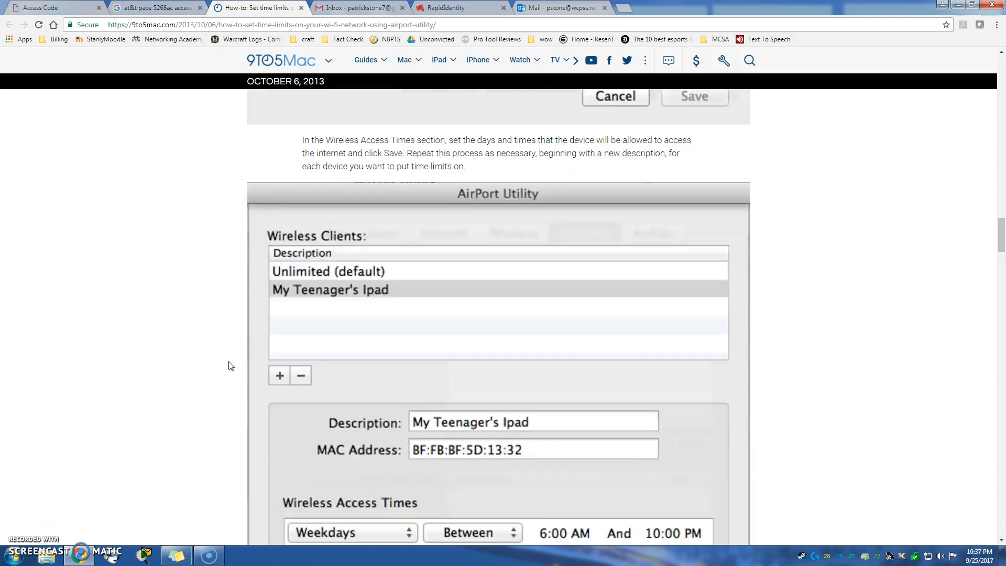
{"action": "scroll", "coordinate": [231, 365], "scroll_direction": "up", "scroll_amount": 15}
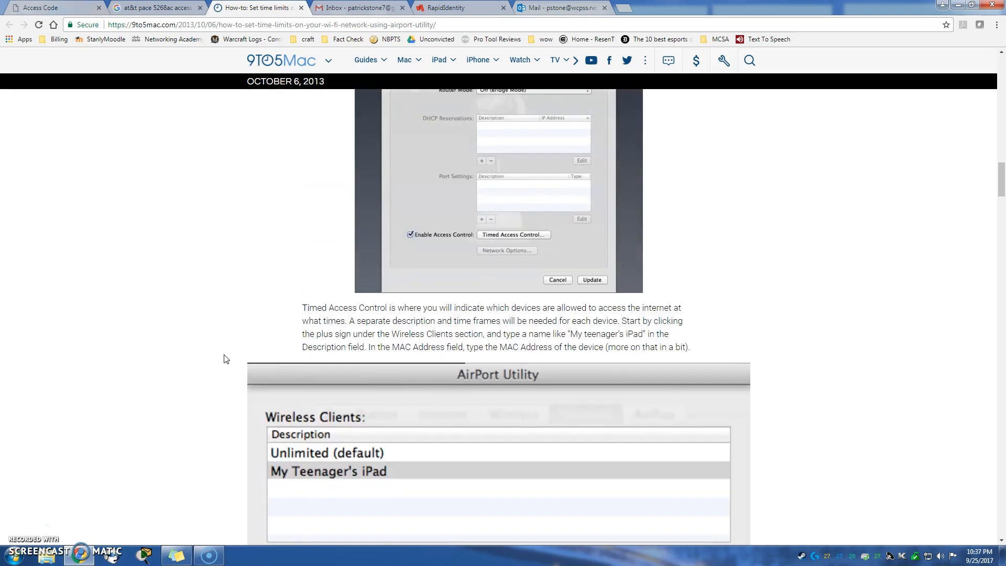
{"action": "scroll", "coordinate": [226, 359], "scroll_direction": "up", "scroll_amount": 7}
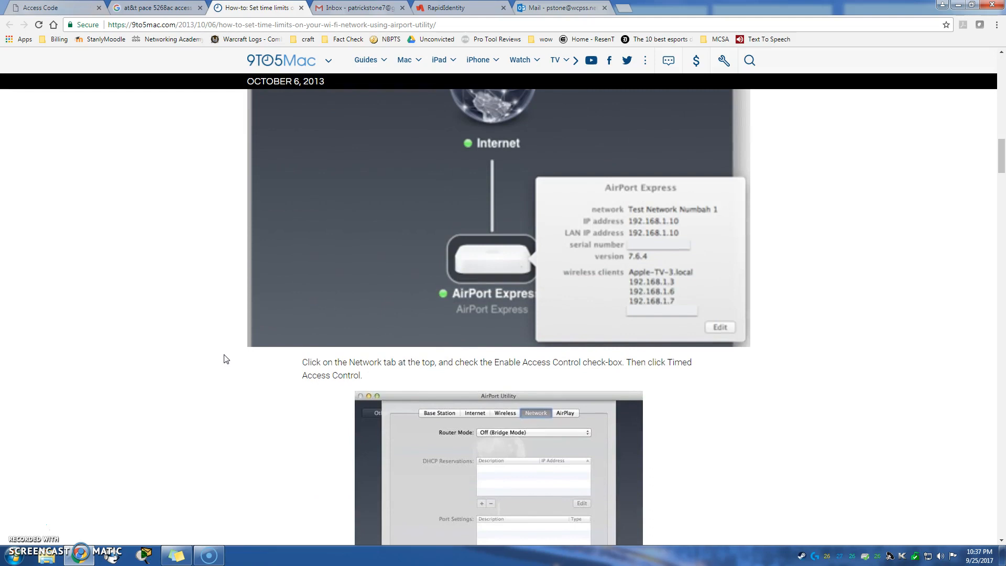
{"action": "scroll", "coordinate": [226, 359], "scroll_direction": "up", "scroll_amount": 7}
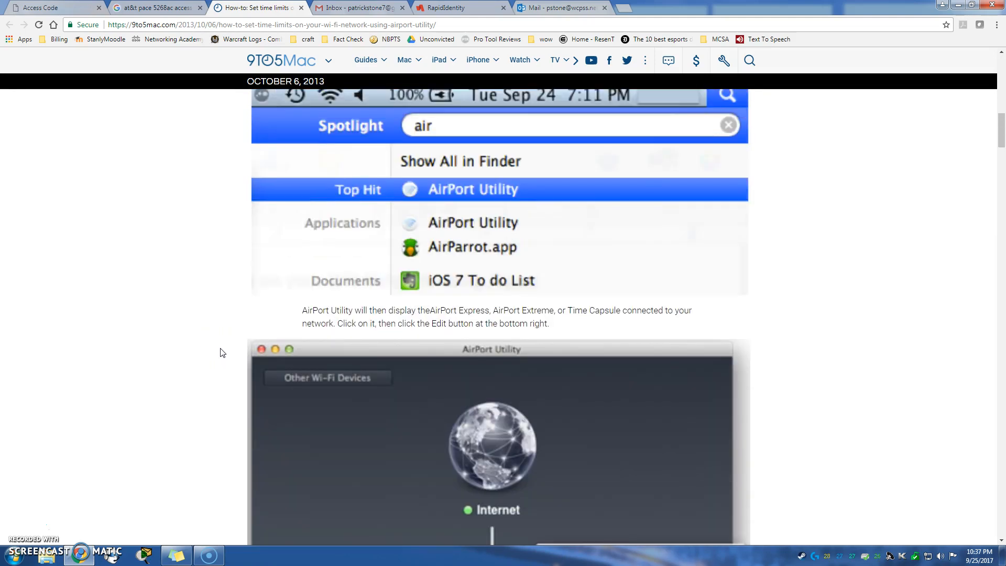
{"action": "scroll", "coordinate": [222, 352], "scroll_direction": "up", "scroll_amount": 5}
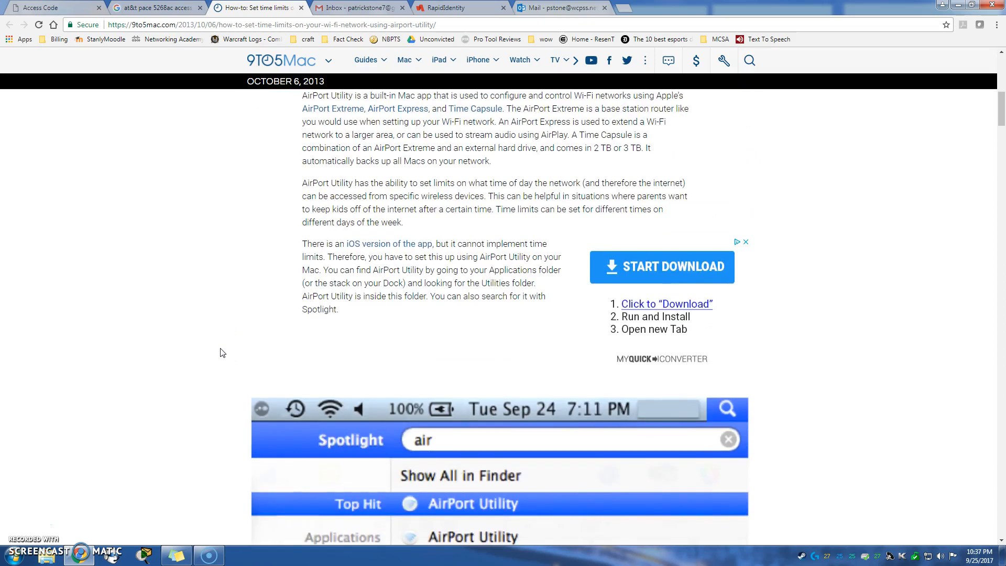
{"action": "scroll", "coordinate": [222, 353], "scroll_direction": "down", "scroll_amount": 12}
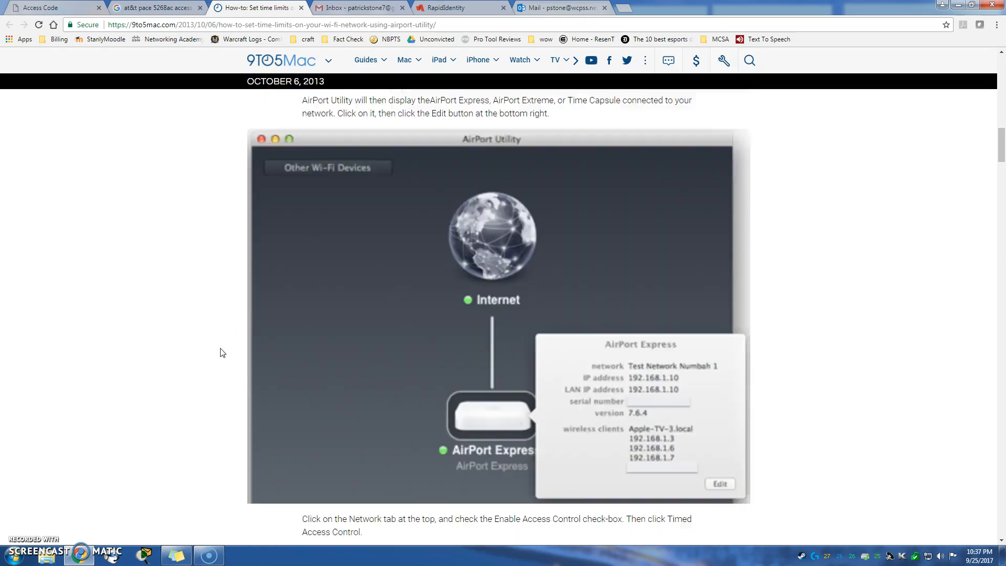
{"action": "scroll", "coordinate": [222, 353], "scroll_direction": "down", "scroll_amount": 14}
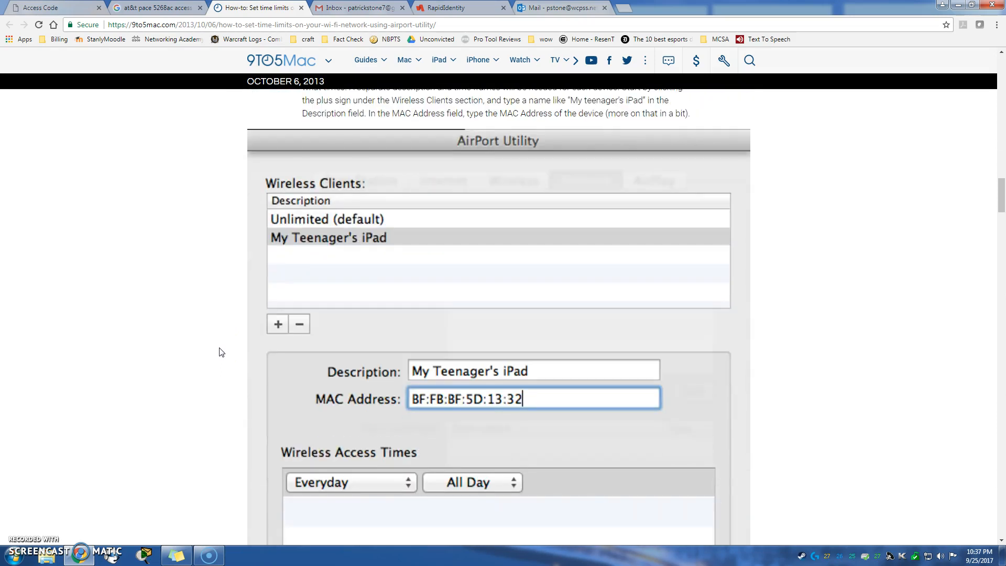
{"action": "scroll", "coordinate": [220, 350], "scroll_direction": "down", "scroll_amount": 8}
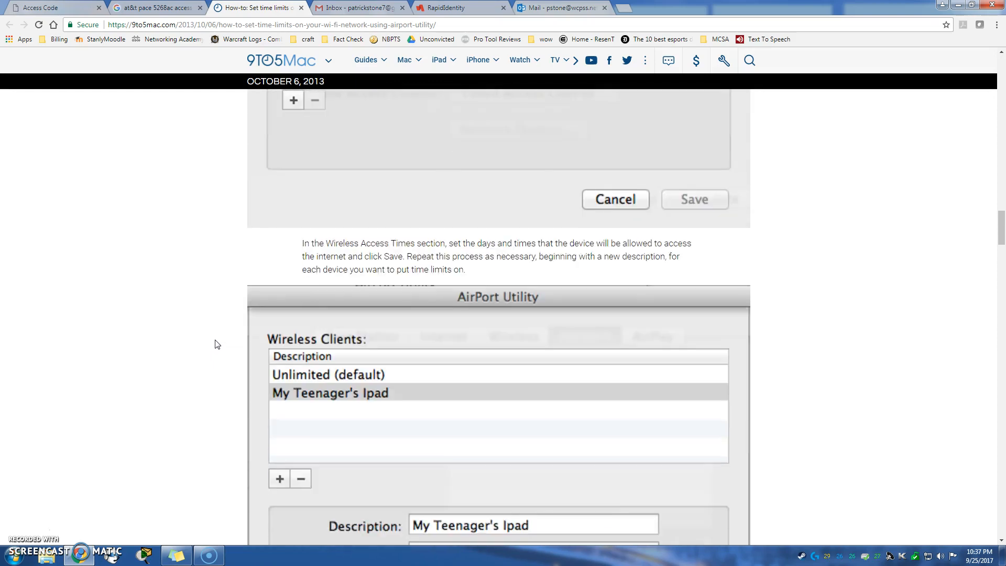
{"action": "scroll", "coordinate": [217, 343], "scroll_direction": "down", "scroll_amount": 10}
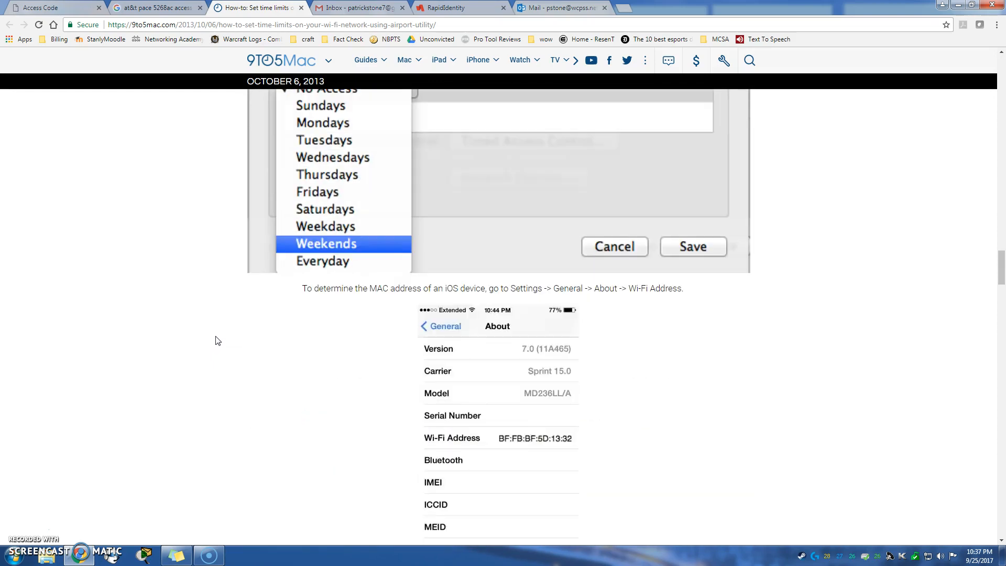
{"action": "scroll", "coordinate": [217, 340], "scroll_direction": "down", "scroll_amount": 1}
{"action": "scroll", "coordinate": [217, 341], "scroll_direction": "down", "scroll_amount": 6}
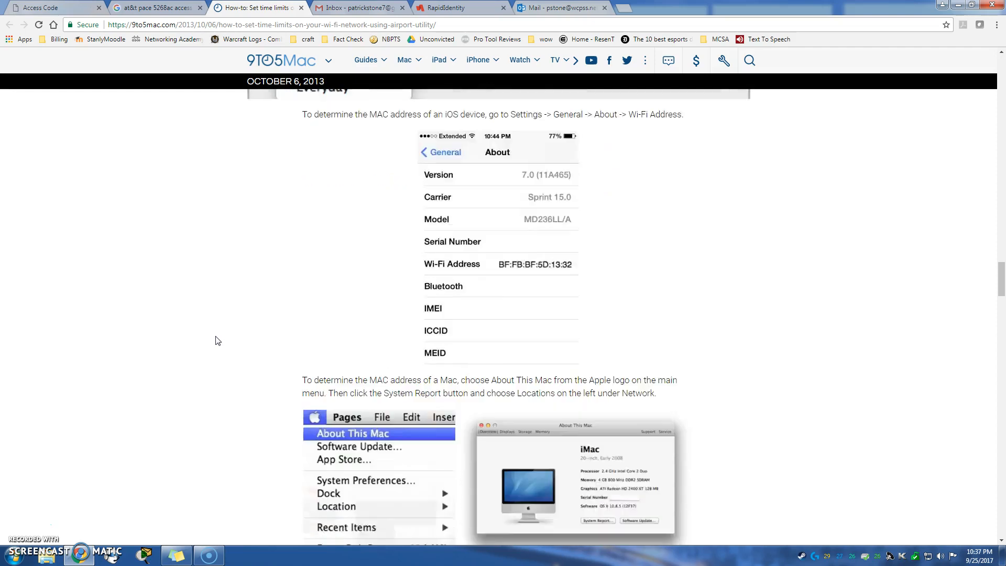
{"action": "scroll", "coordinate": [219, 338], "scroll_direction": "down", "scroll_amount": 2}
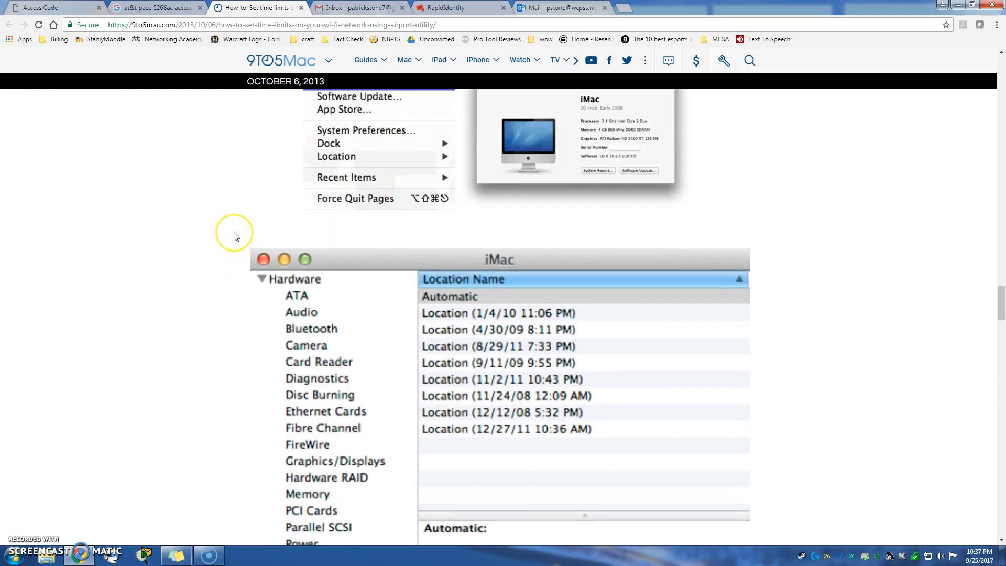
{"action": "scroll", "coordinate": [234, 237], "scroll_direction": "down", "scroll_amount": 8}
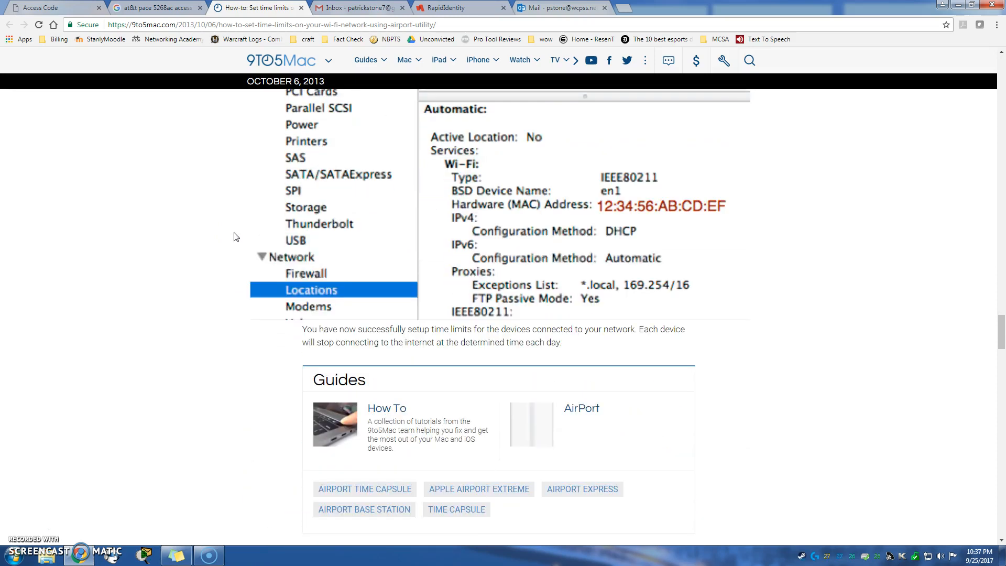
{"action": "scroll", "coordinate": [234, 237], "scroll_direction": "up", "scroll_amount": 12}
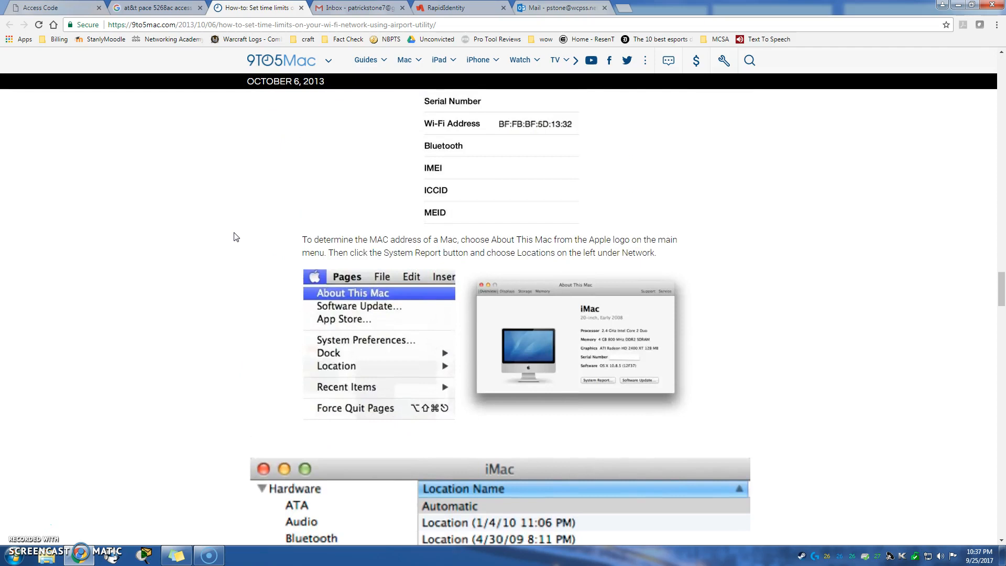
{"action": "scroll", "coordinate": [234, 237], "scroll_direction": "up", "scroll_amount": 15}
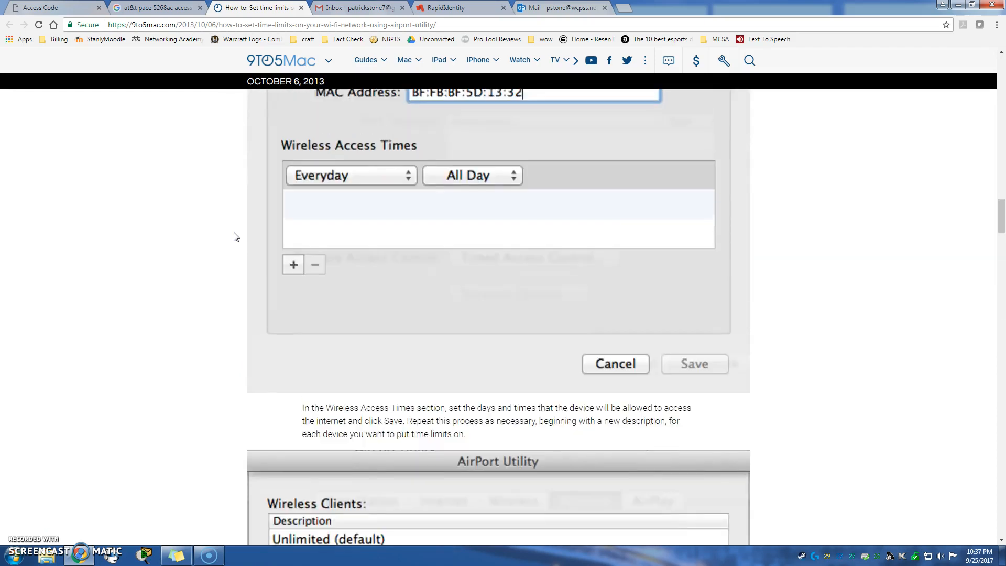
{"action": "scroll", "coordinate": [234, 236], "scroll_direction": "up", "scroll_amount": 15}
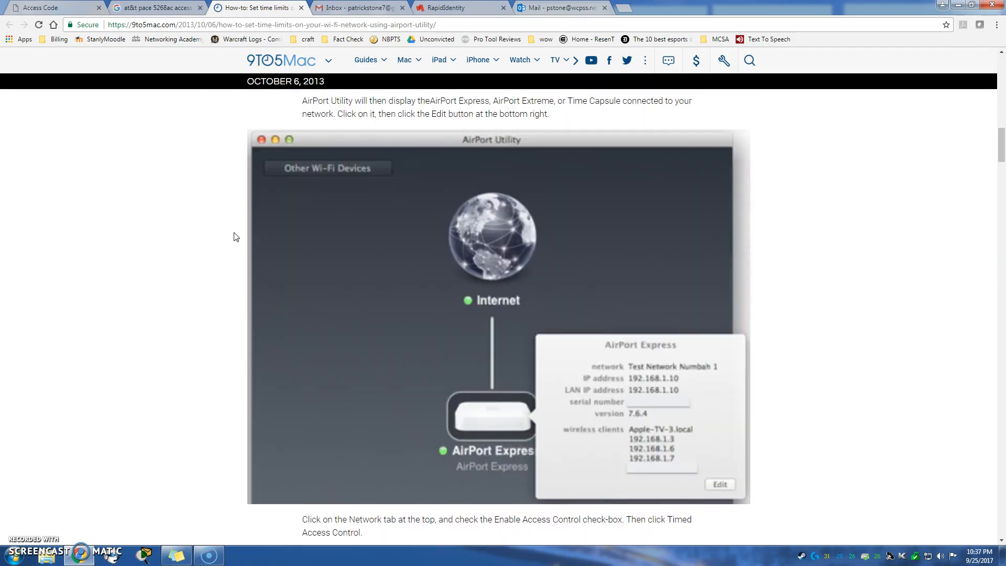
{"action": "scroll", "coordinate": [235, 237], "scroll_direction": "up", "scroll_amount": 15}
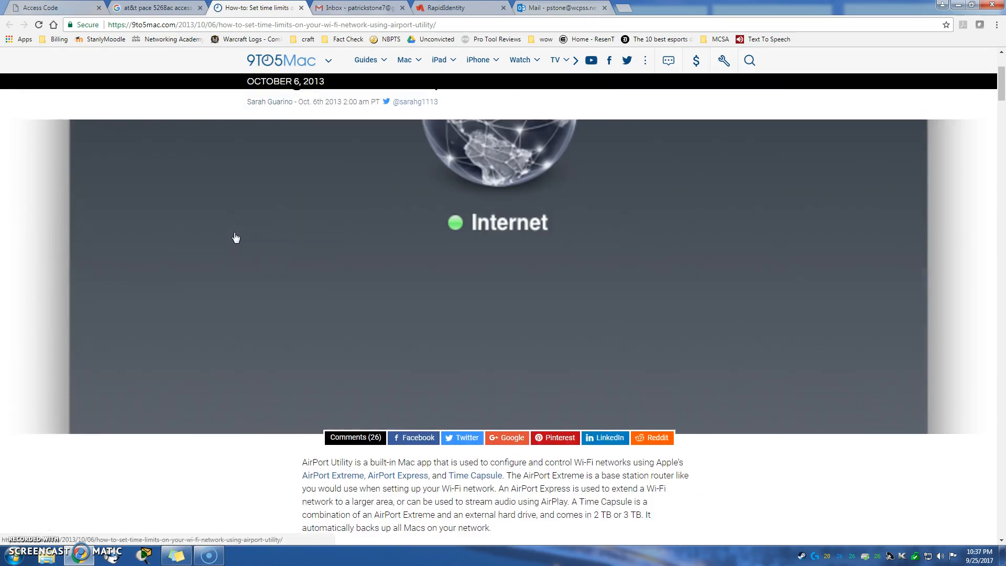
{"action": "scroll", "coordinate": [235, 238], "scroll_direction": "up", "scroll_amount": 4}
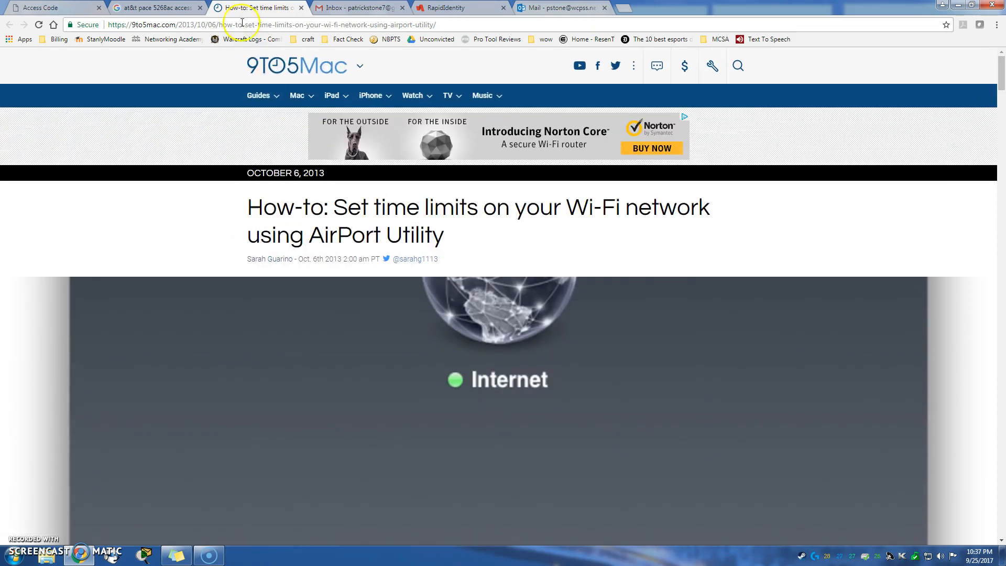